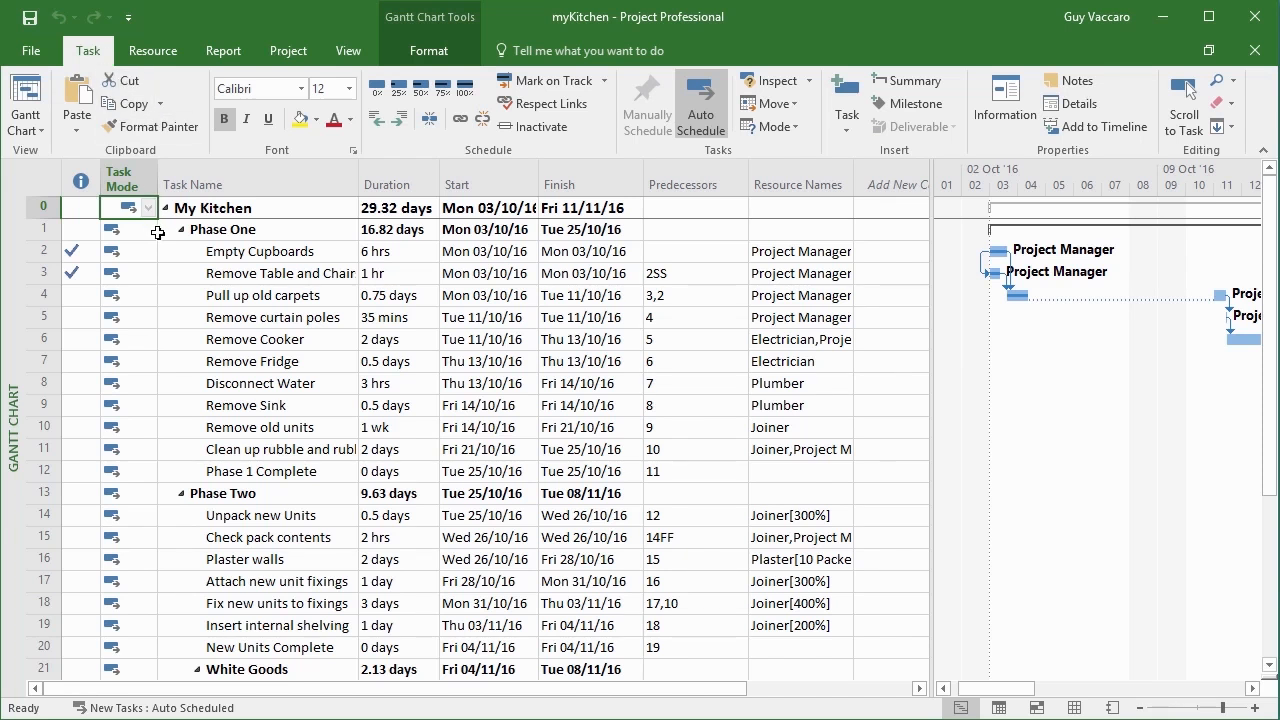
Look through the fields available for a new column in front of the Task Name column
right_click(291, 179)
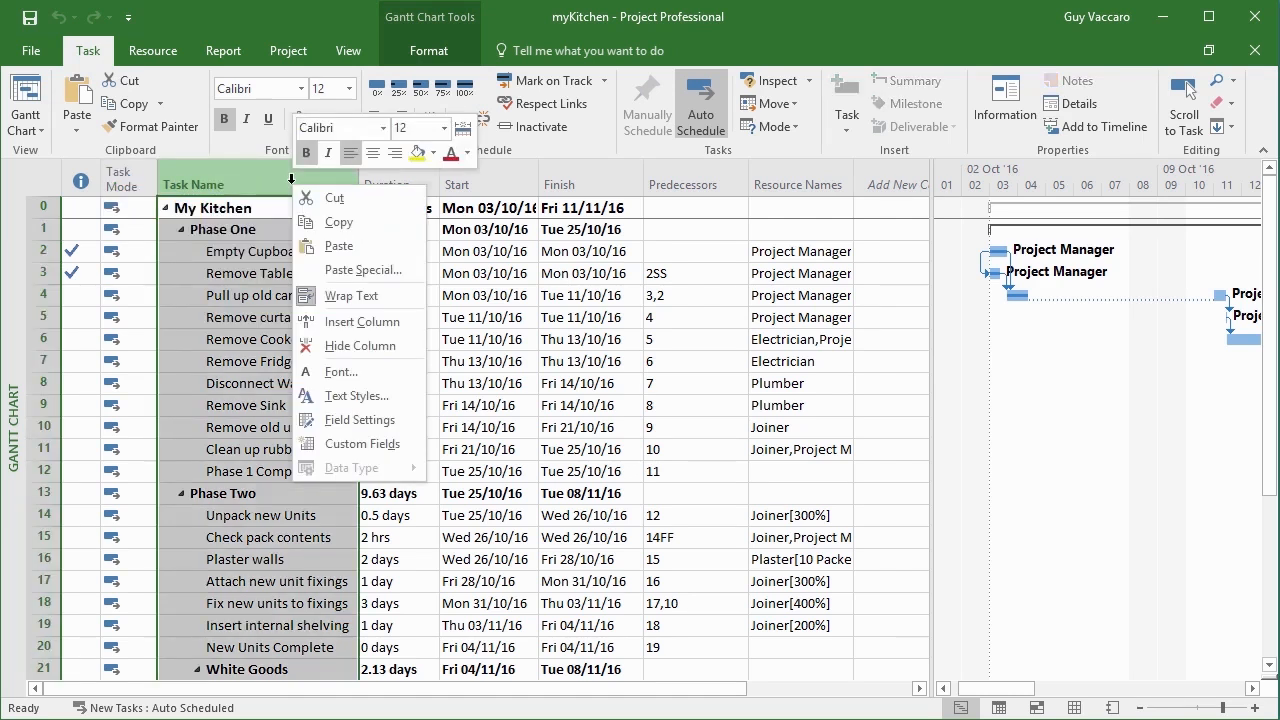
left_click(323, 321)
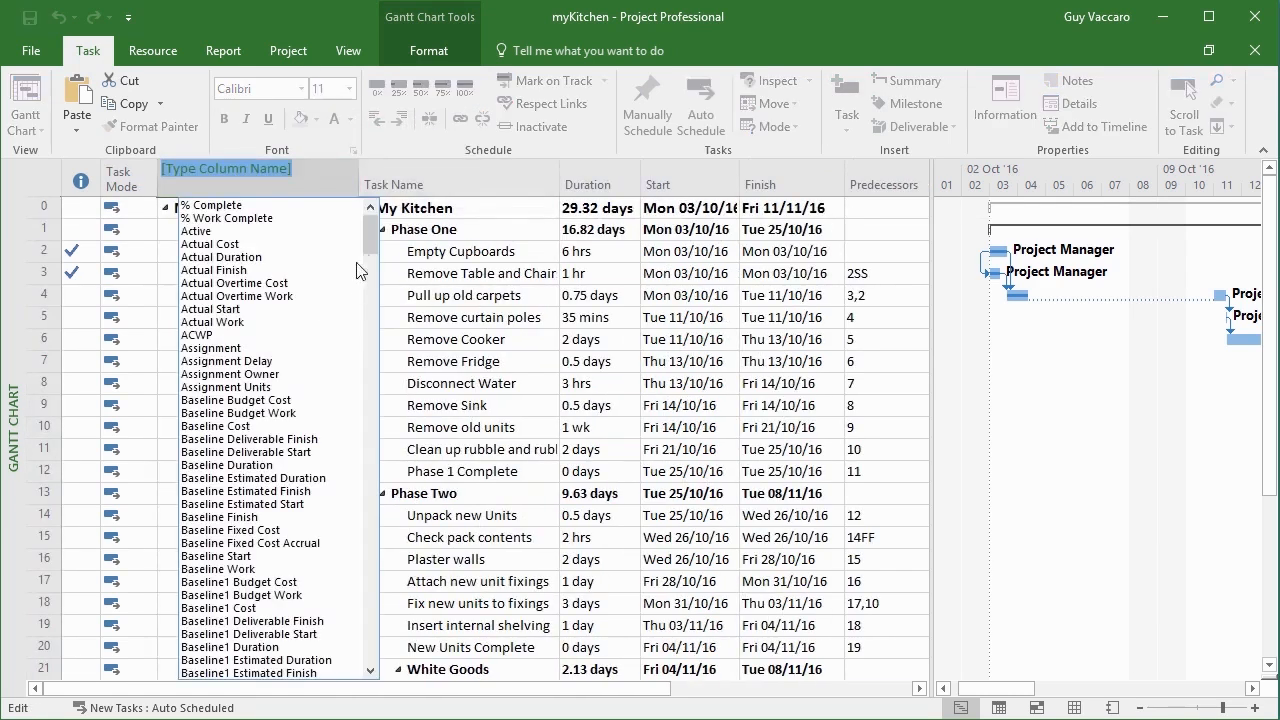
mouse_move(370, 236)
left_mouse_down()
mouse_move(371, 655)
mouse_move(373, 228)
left_mouse_up()
left_click_drag(369, 246, 370, 207)
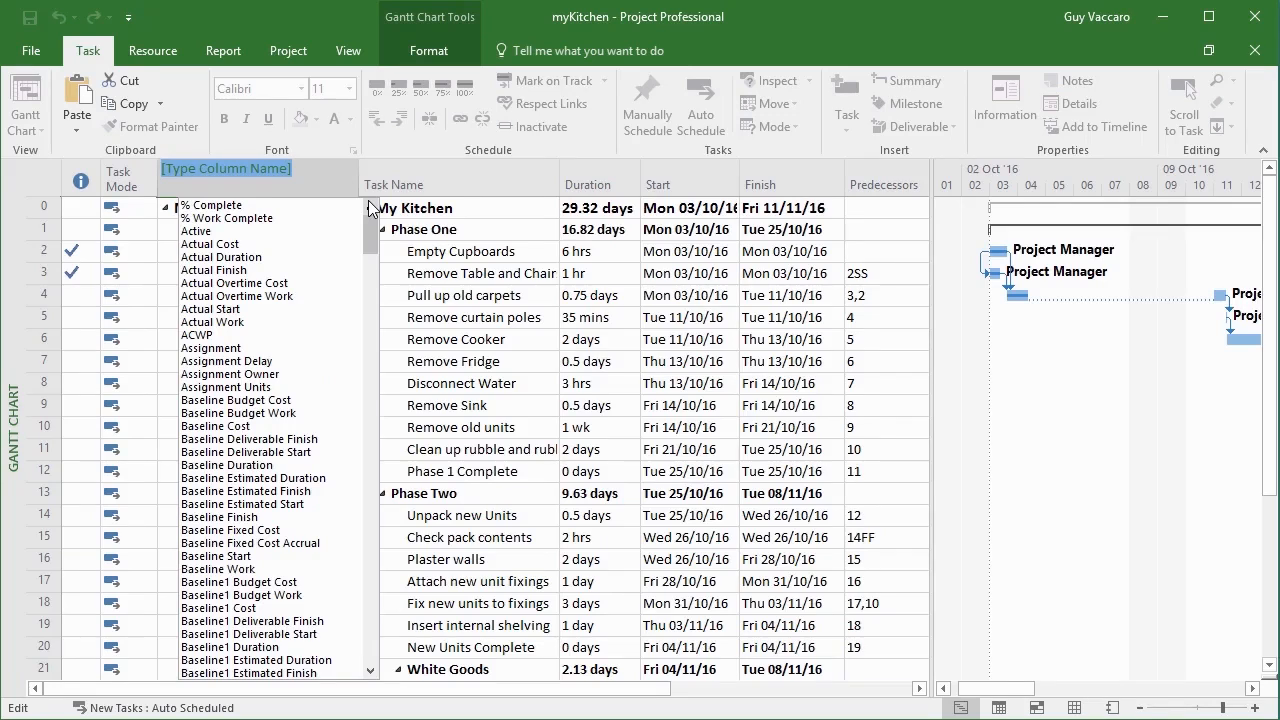
left_click(138, 215)
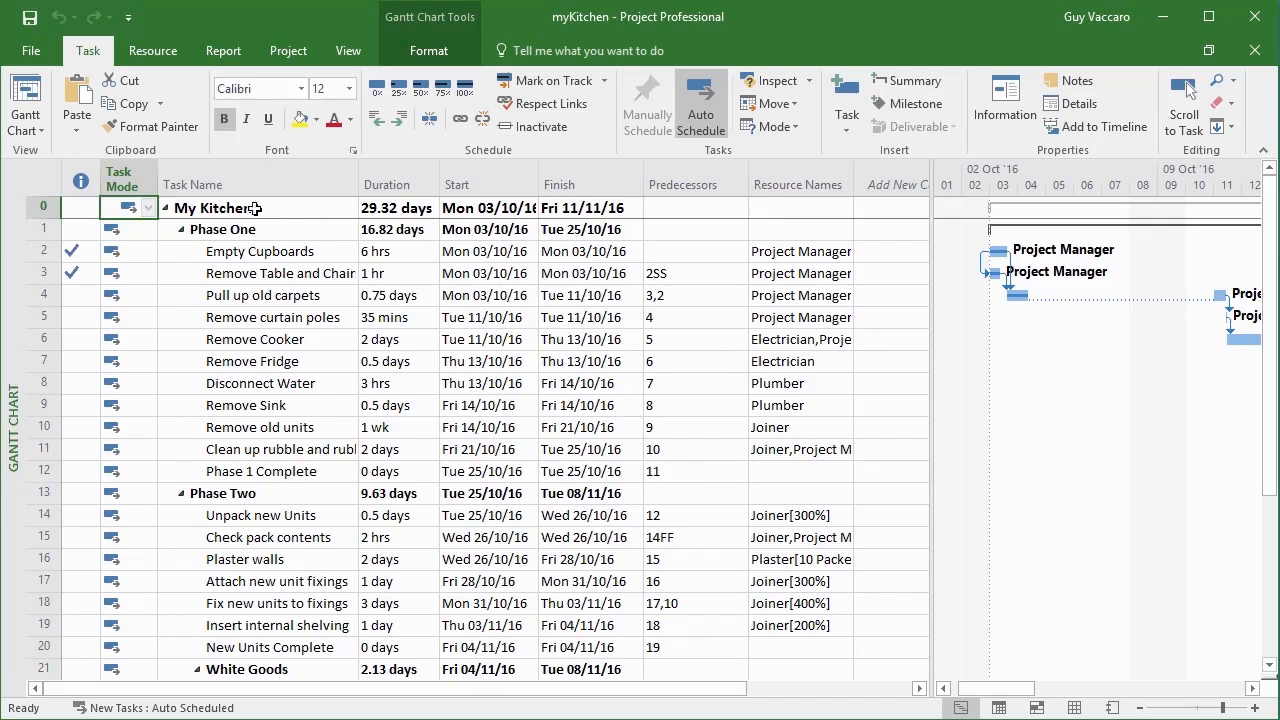
Open the custom field definitions and list the task fields of the Text type
left_click(421, 49)
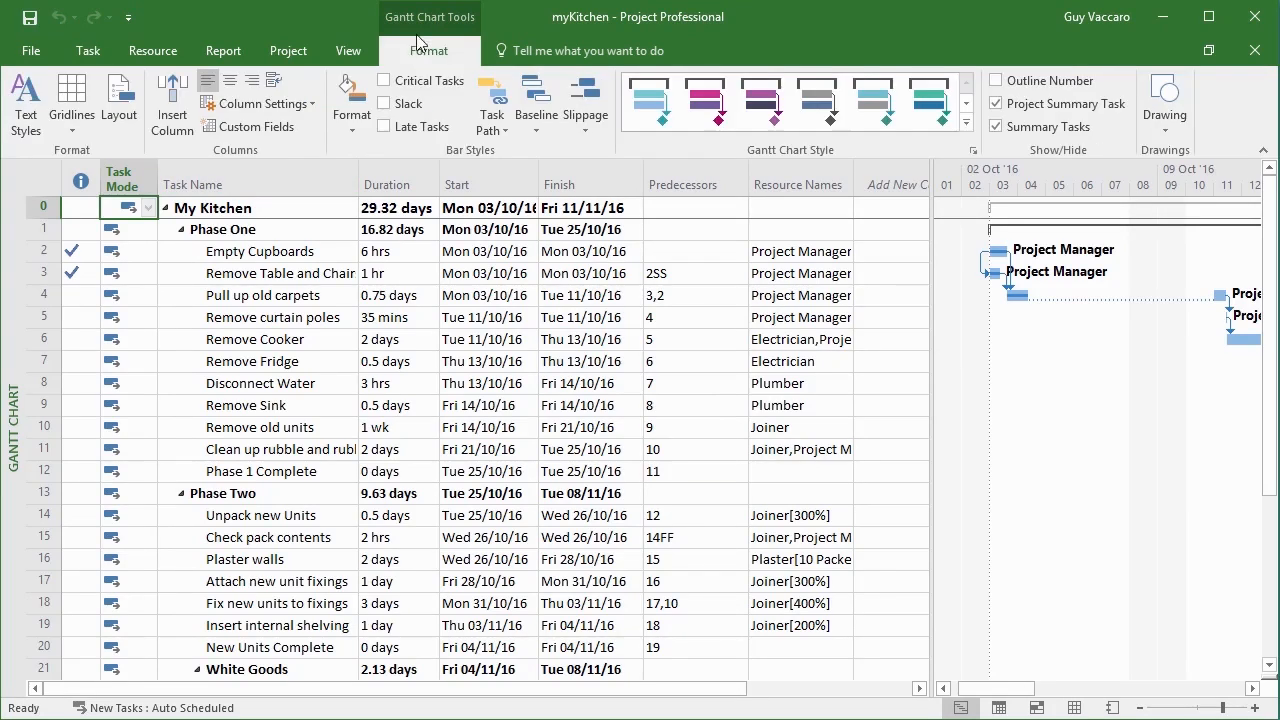
left_click(258, 134)
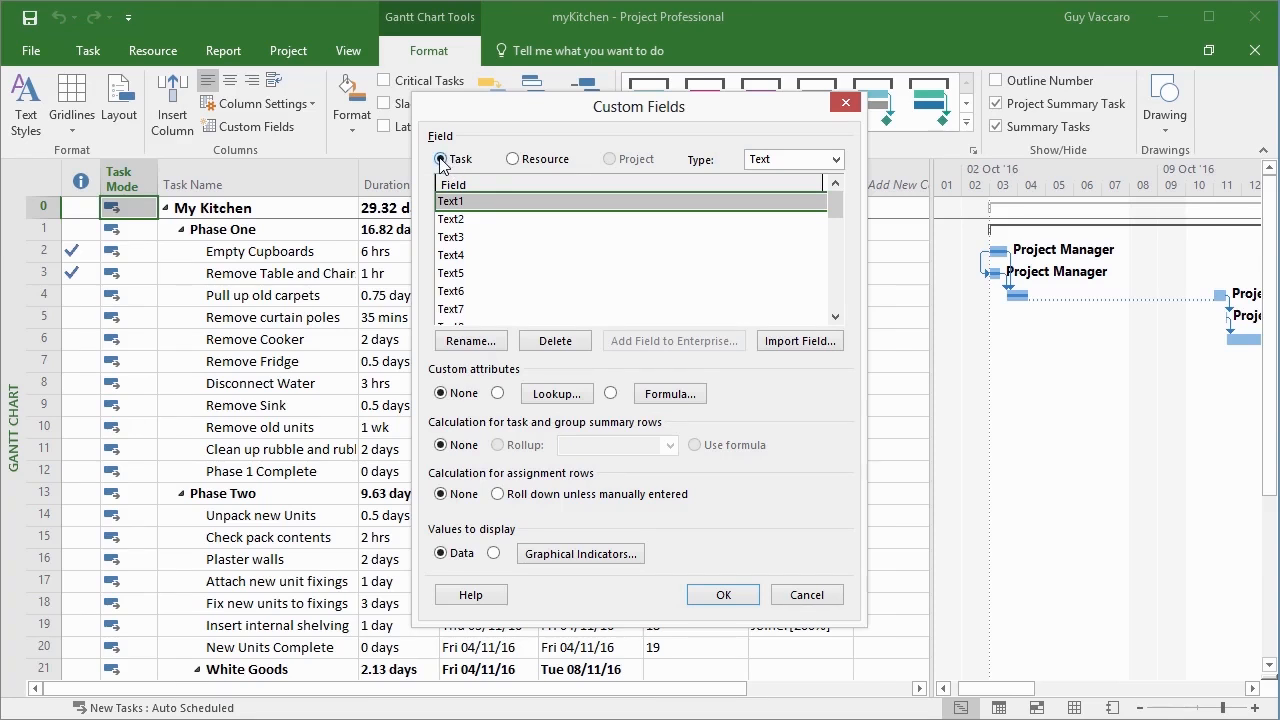
left_click(513, 160)
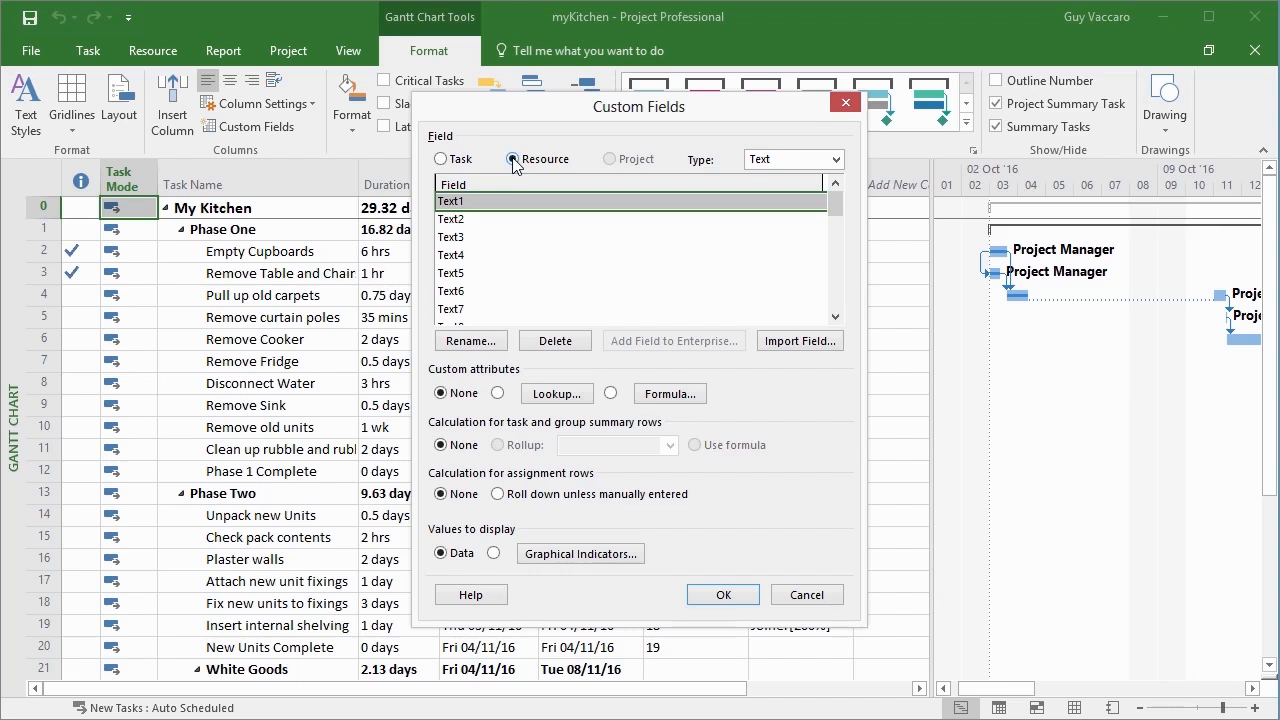
left_click(441, 160)
left_click(512, 160)
left_click(441, 160)
left_click(836, 160)
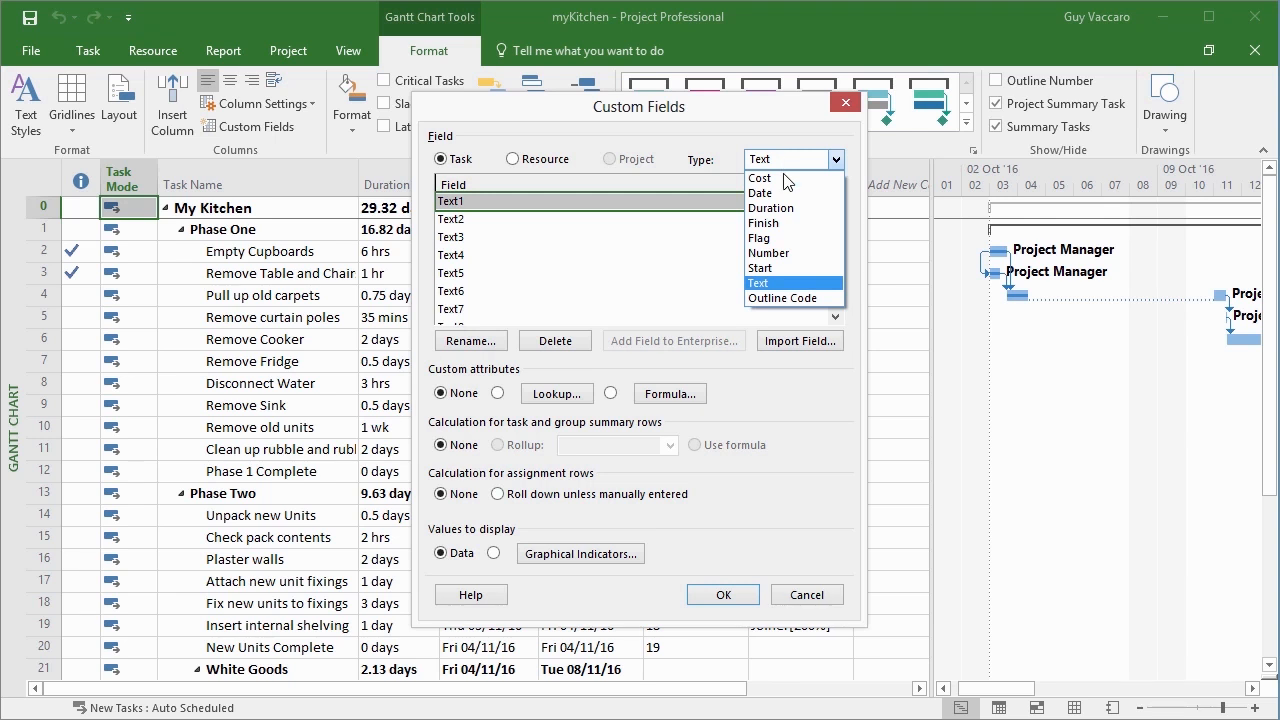
left_click(779, 286)
Rename the custom task field Text1 to Difficulty
left_click_drag(835, 220, 846, 309)
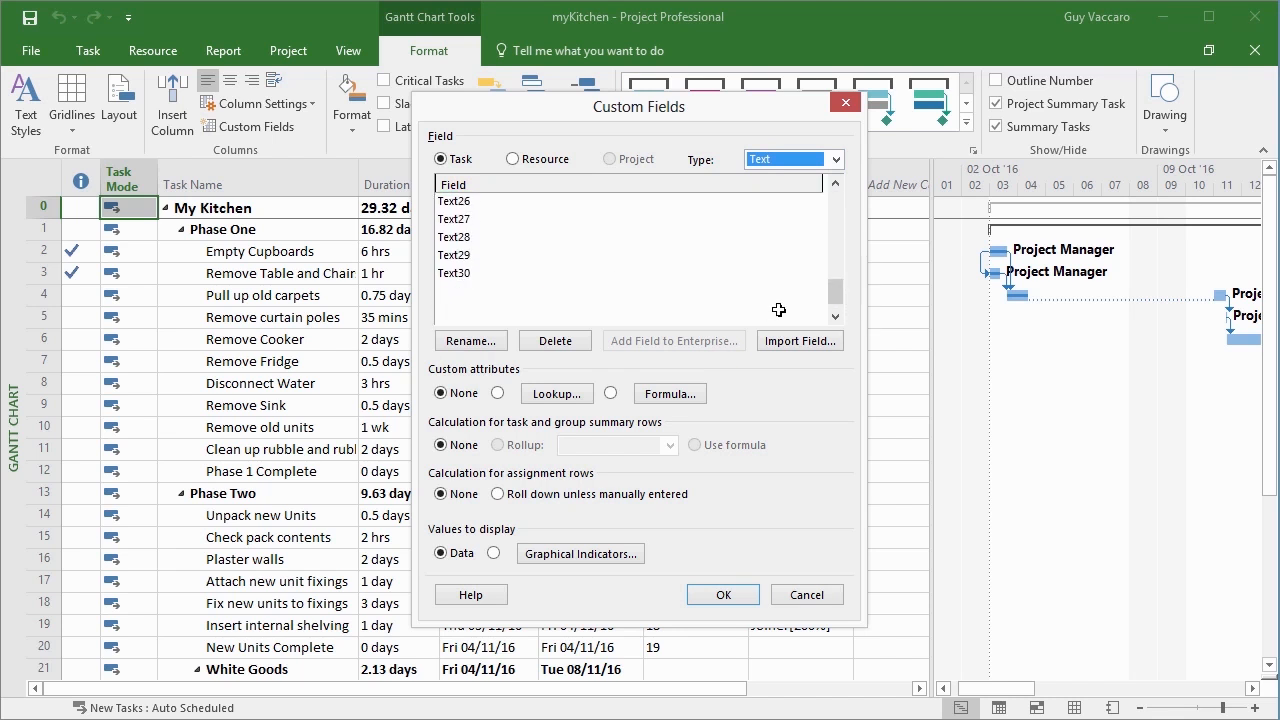
left_click_drag(838, 295, 835, 200)
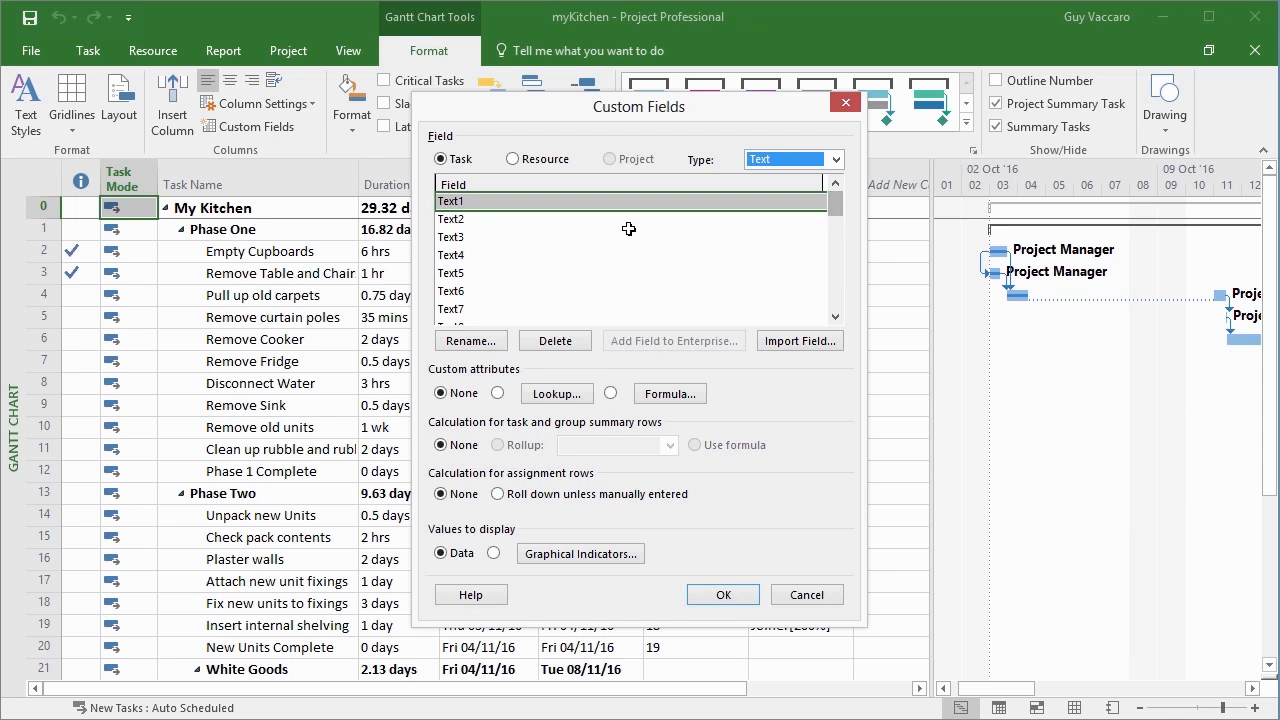
left_click(479, 342)
type("Difficulty")
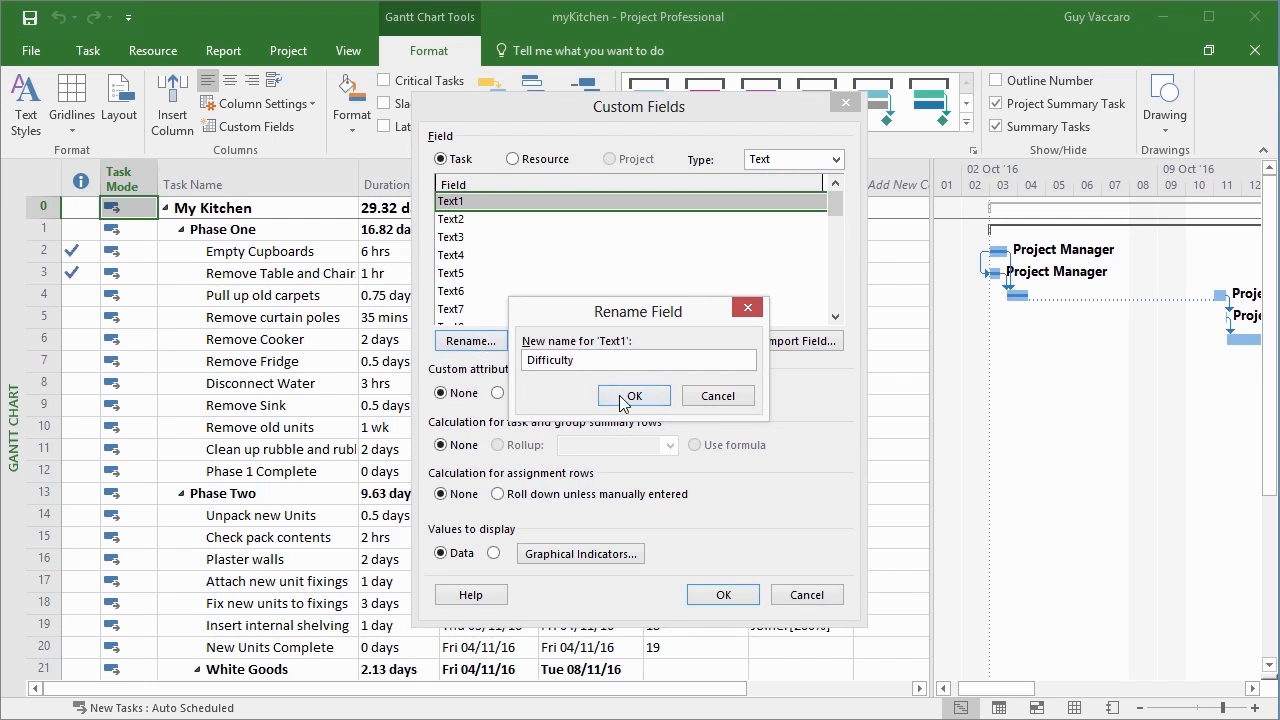
left_click(624, 398)
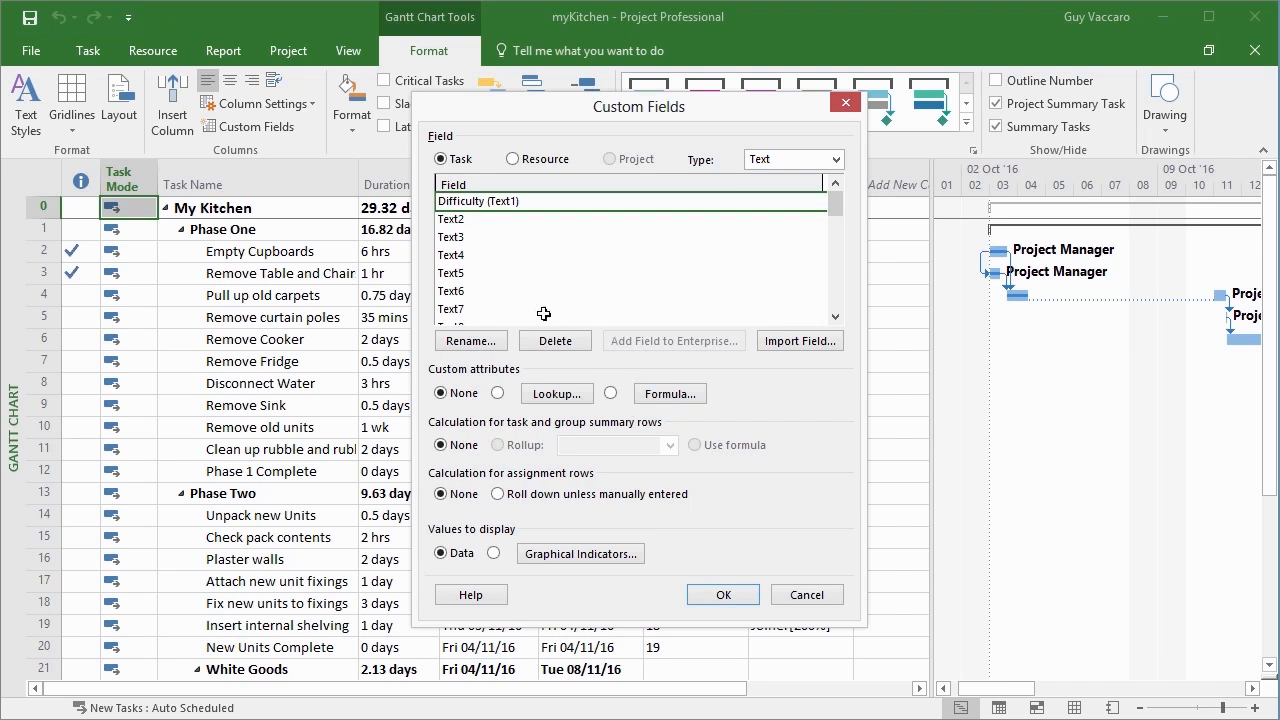
Give the Difficulty field a lookup table with the values Hard, Easy and Normal
left_click(498, 394)
left_click(549, 396)
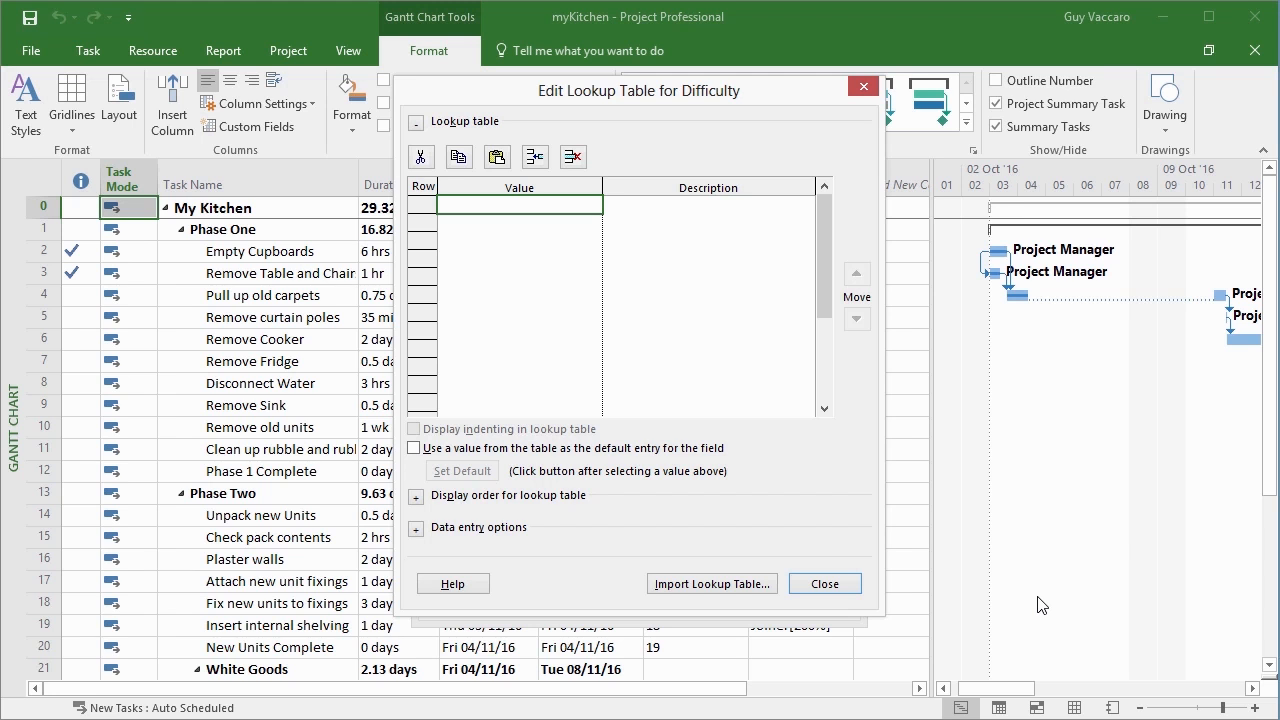
type("Hard")
key("Return")
type("Easy")
key("BackSpace")
key("BackSpace")
key("BackSpace")
key("BackSpace")
type("Easy")
key("Return")
type("Normal")
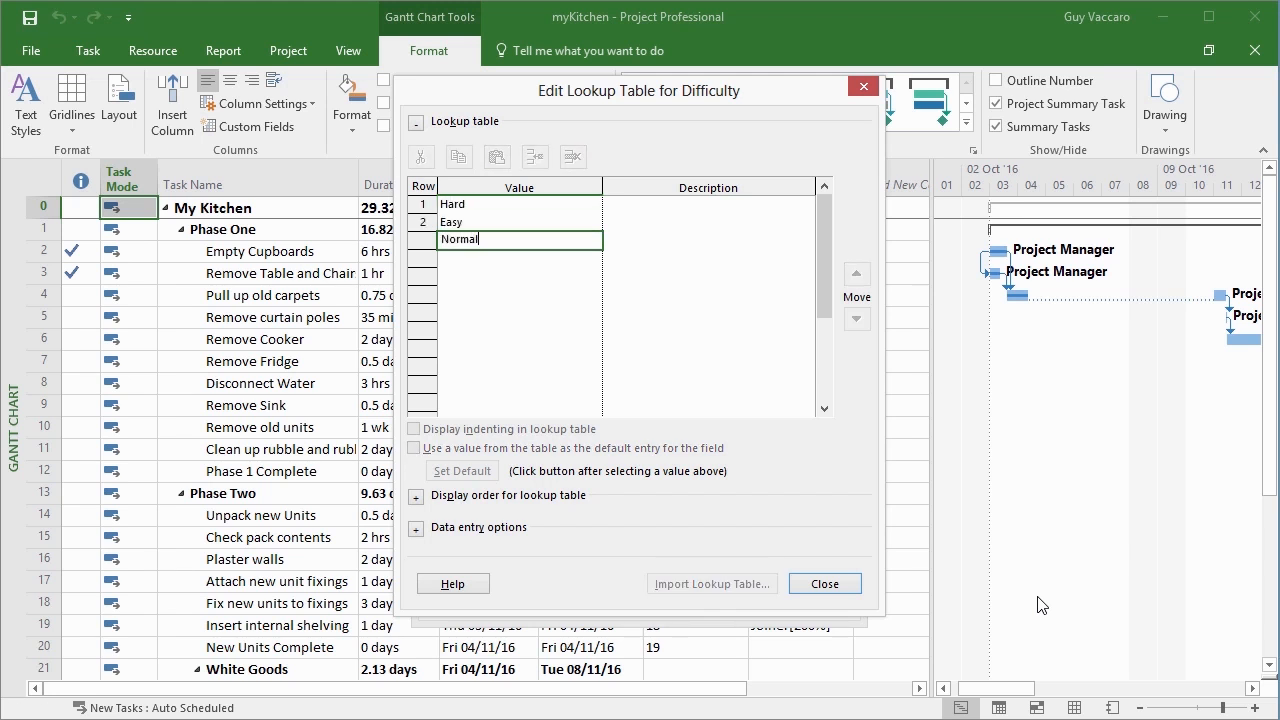
Use a value from the lookup table as the default entry and set Normal as that default
left_click(523, 241)
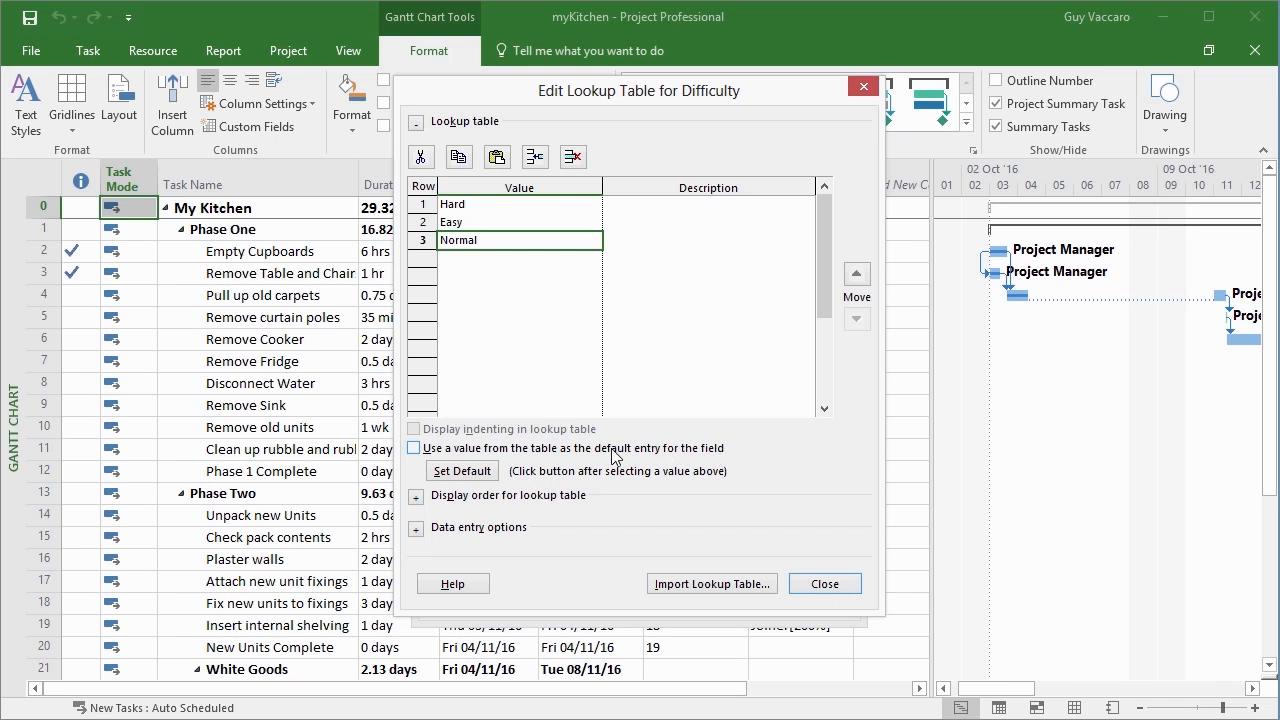
left_click(415, 449)
left_click(461, 471)
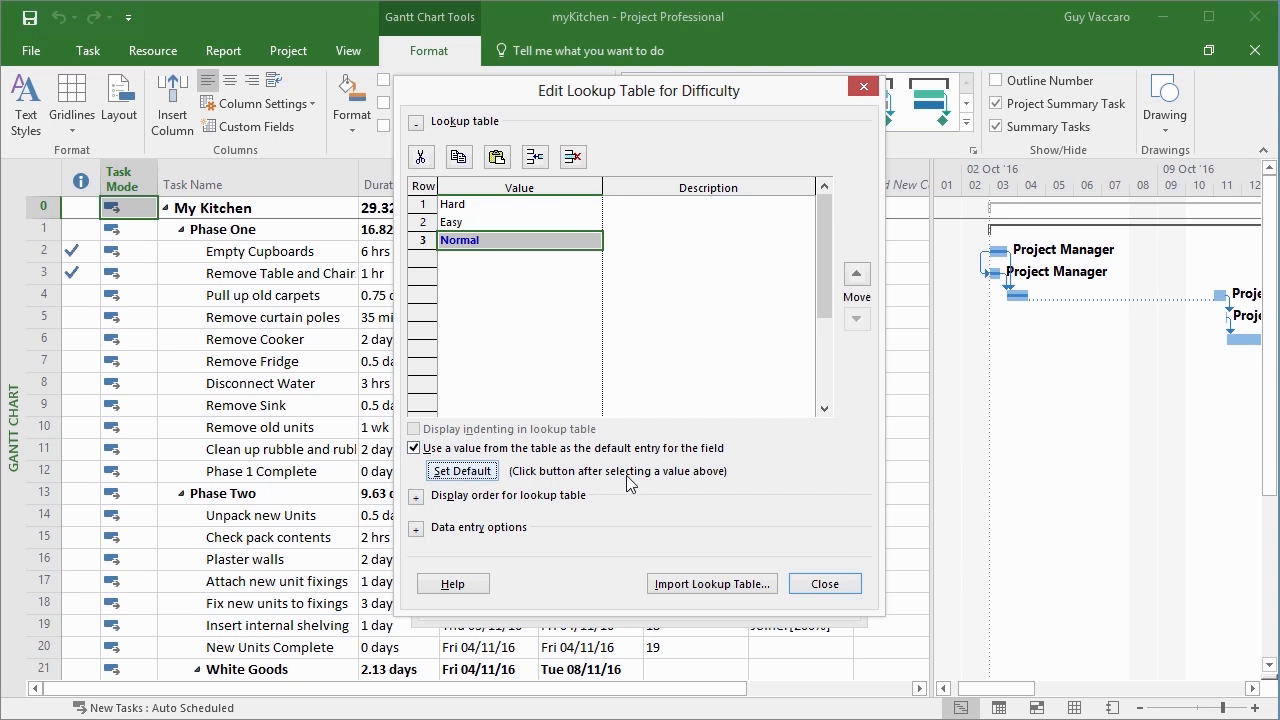
Try Easy as the default lookup value, and switch the default back to Normal
left_click(483, 220)
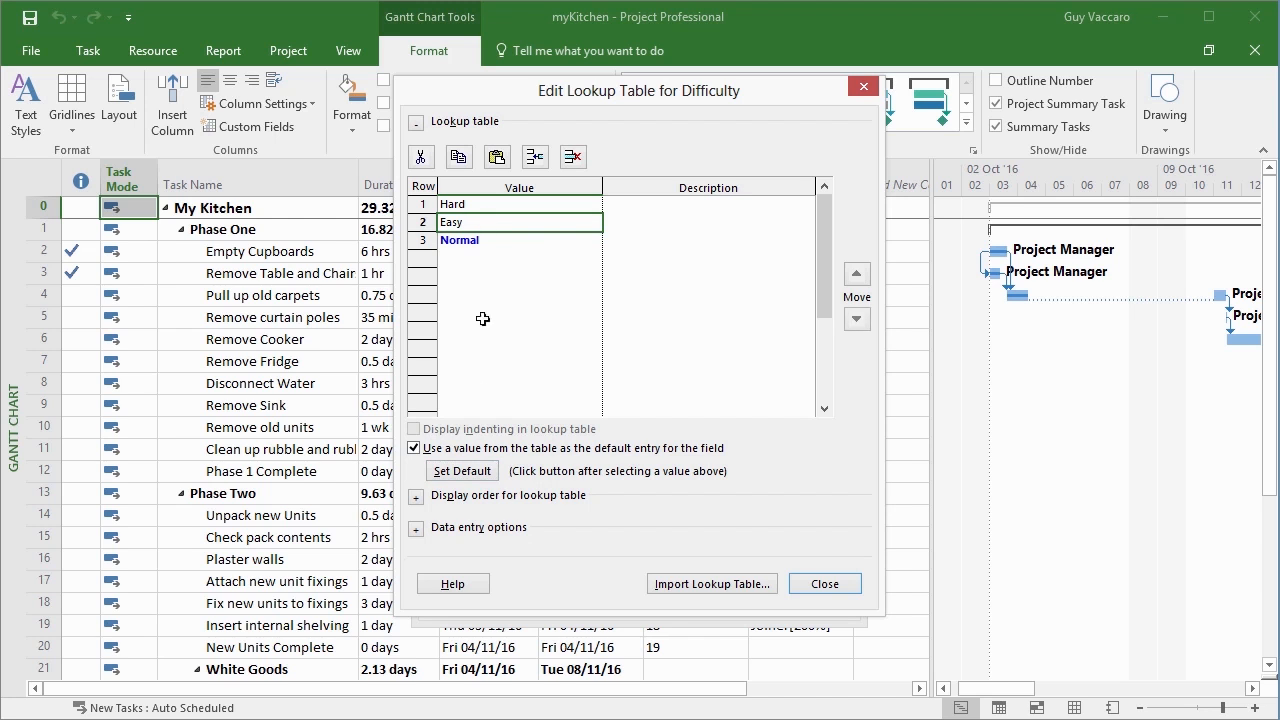
left_click(485, 471)
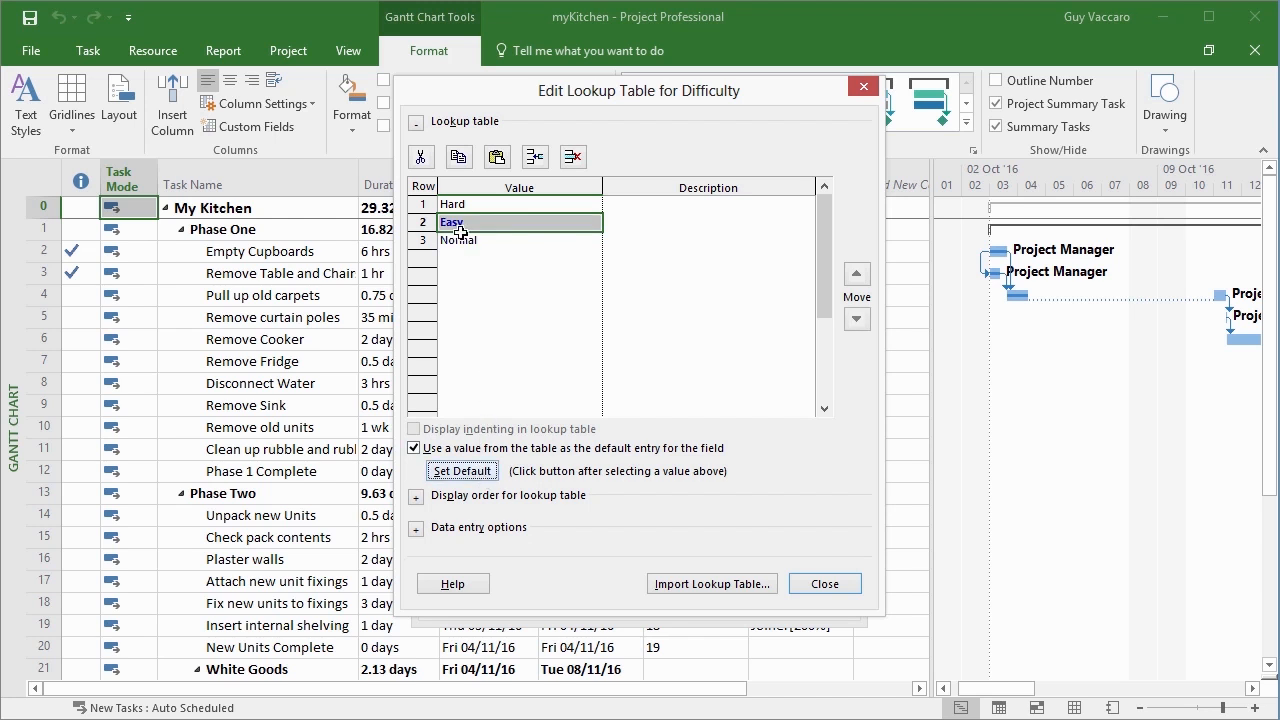
left_click(462, 240)
left_click(479, 471)
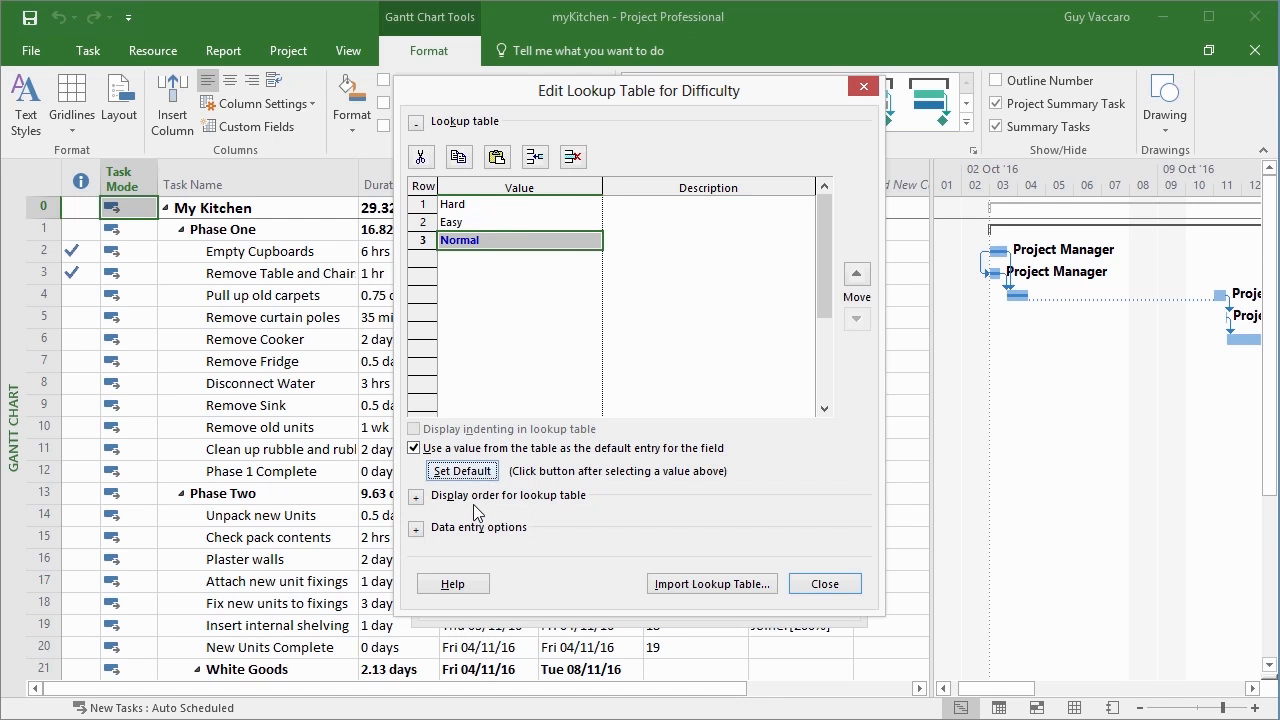
Review the lookup table's display order and data entry options, and save the Difficulty field definition
left_click(415, 501)
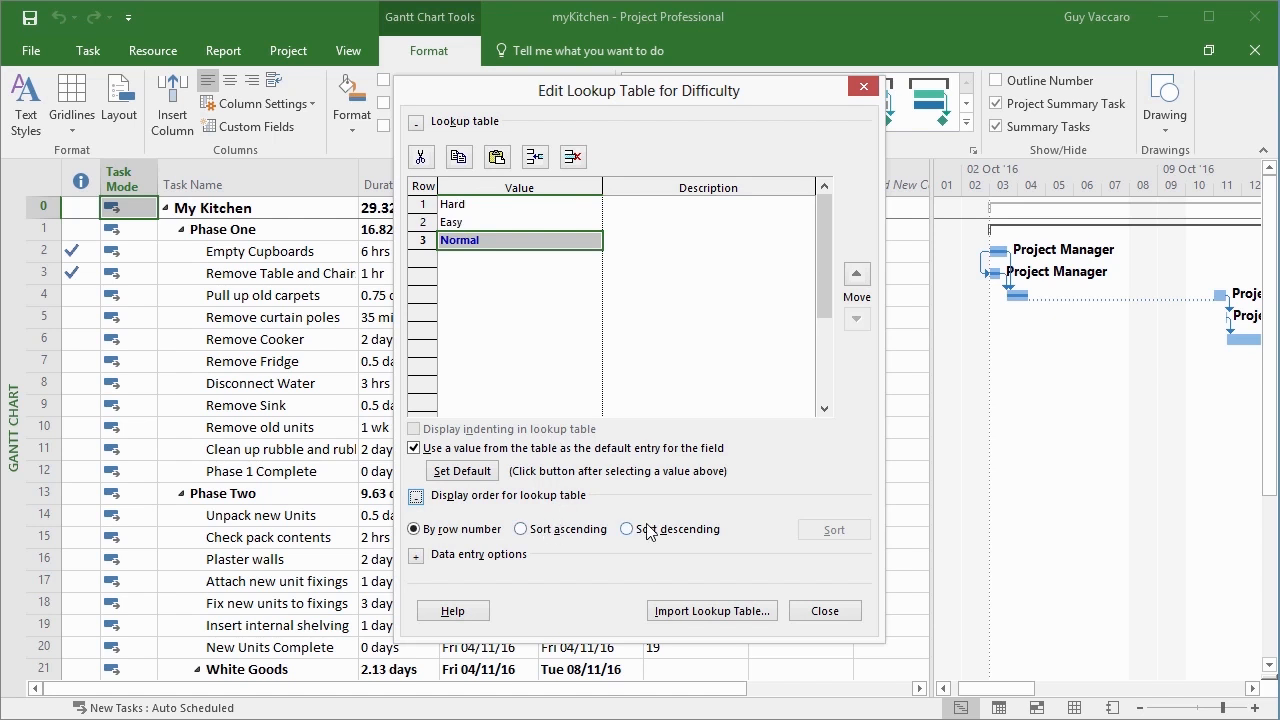
left_click(416, 496)
left_click(416, 528)
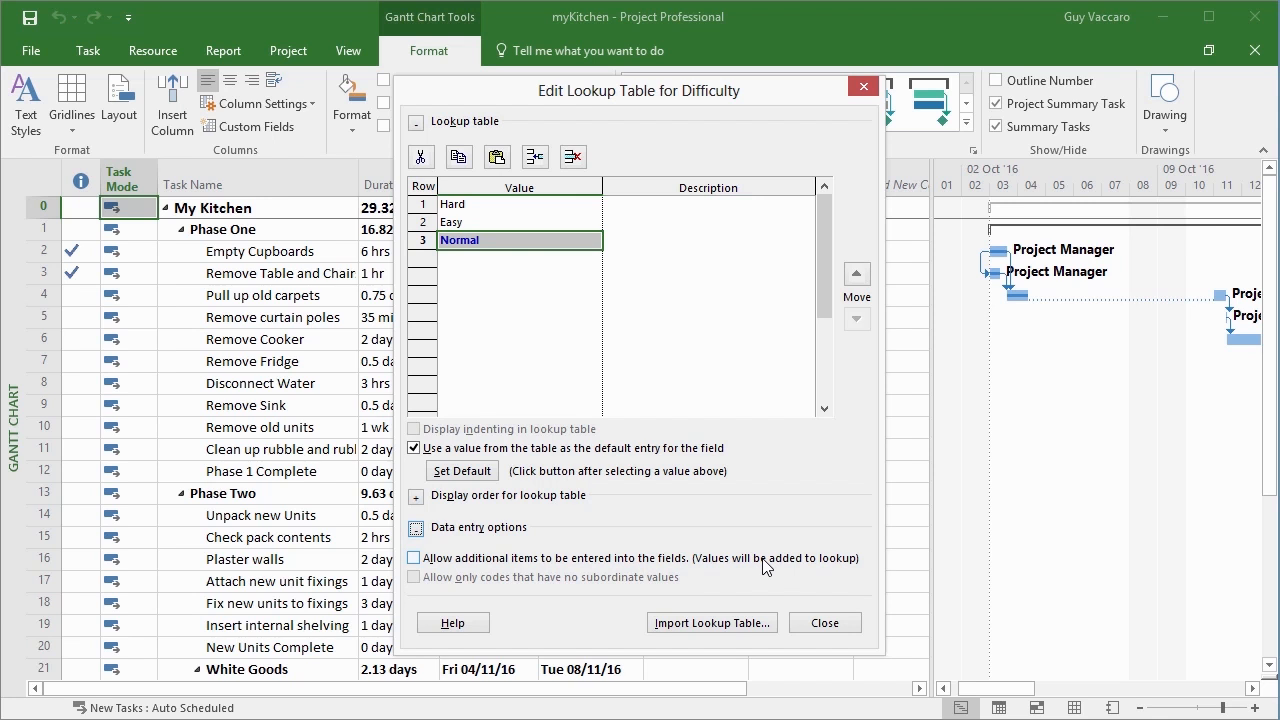
left_click(823, 625)
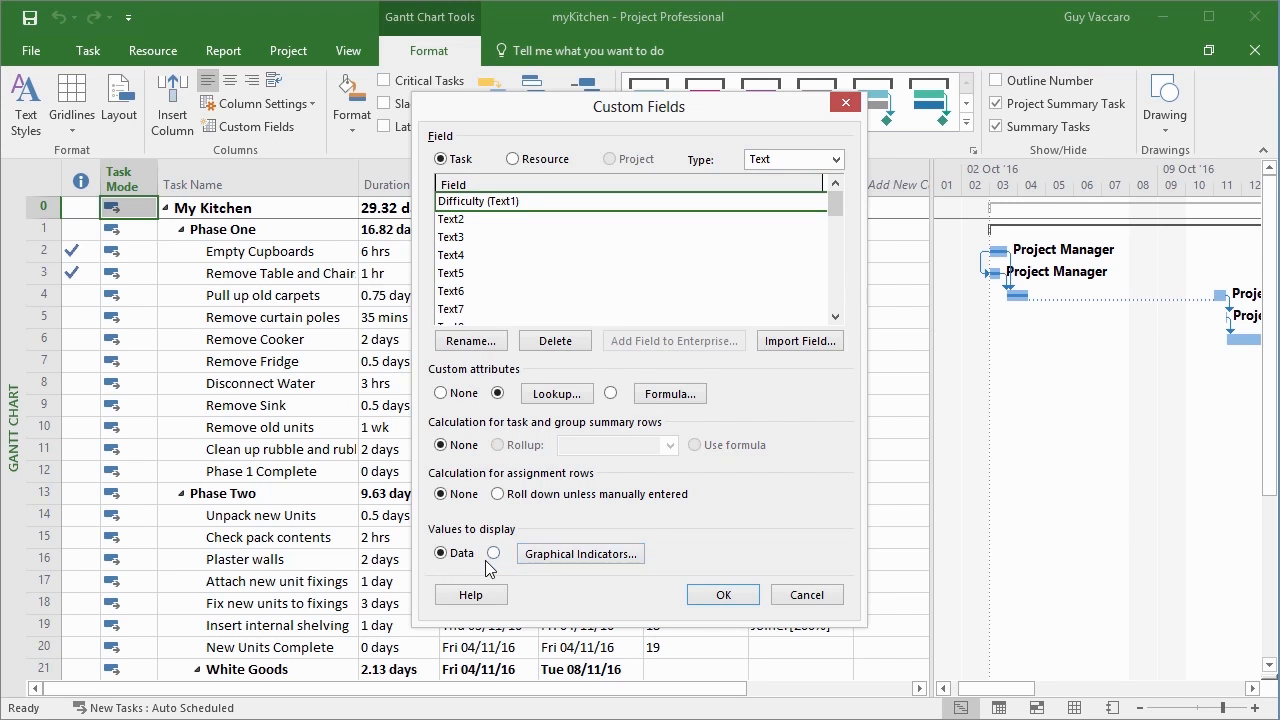
left_click(722, 595)
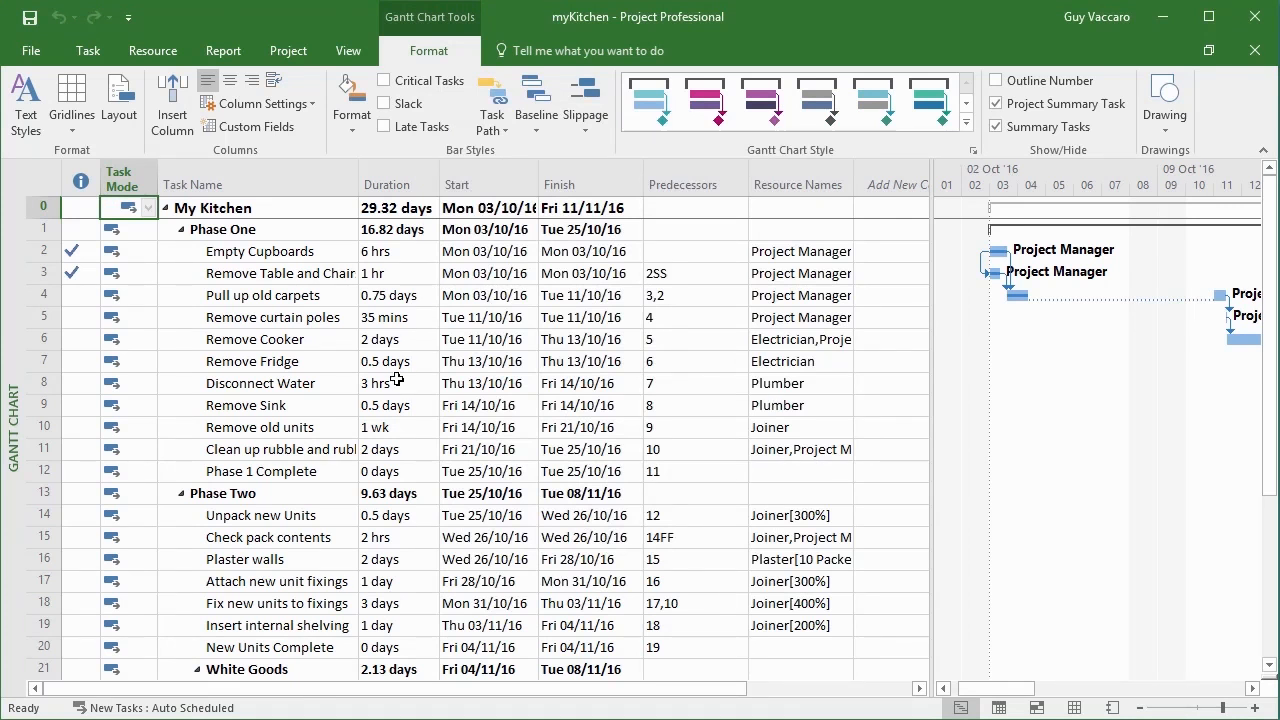
Insert the Difficulty (Text1) field as a new column after Resource Names in the task table
left_click_drag(712, 688, 800, 705)
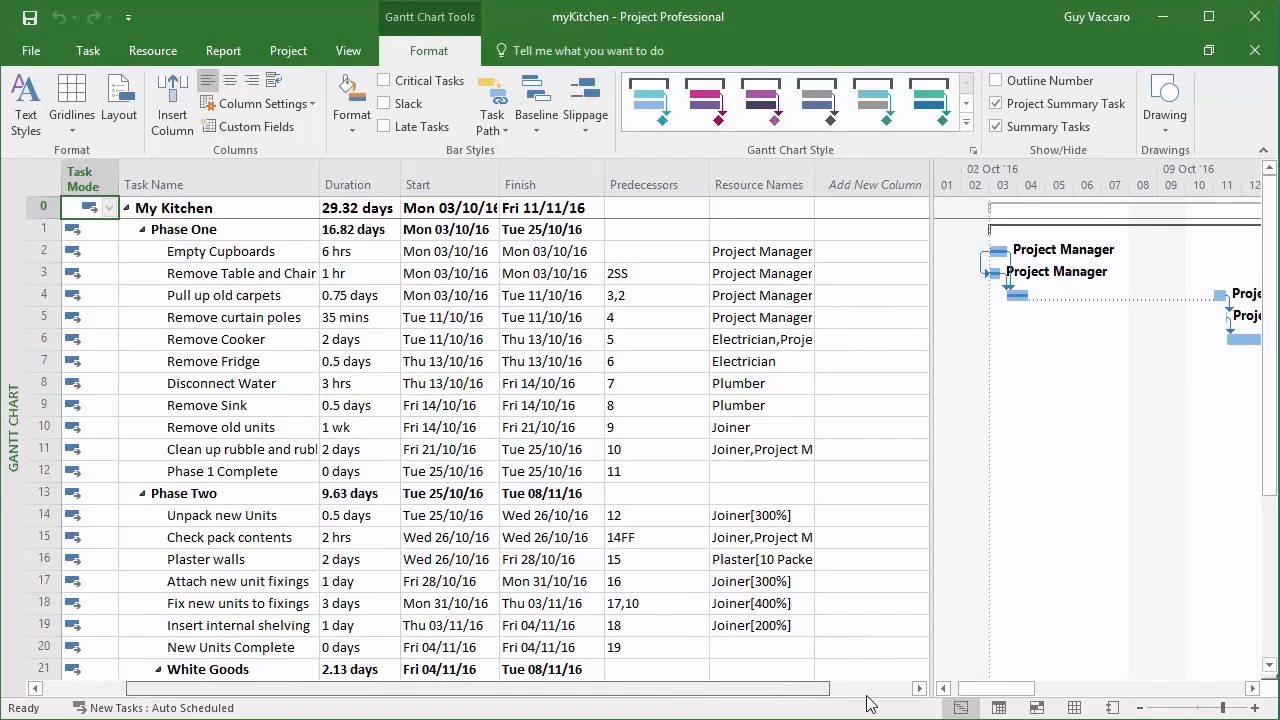
right_click(832, 186)
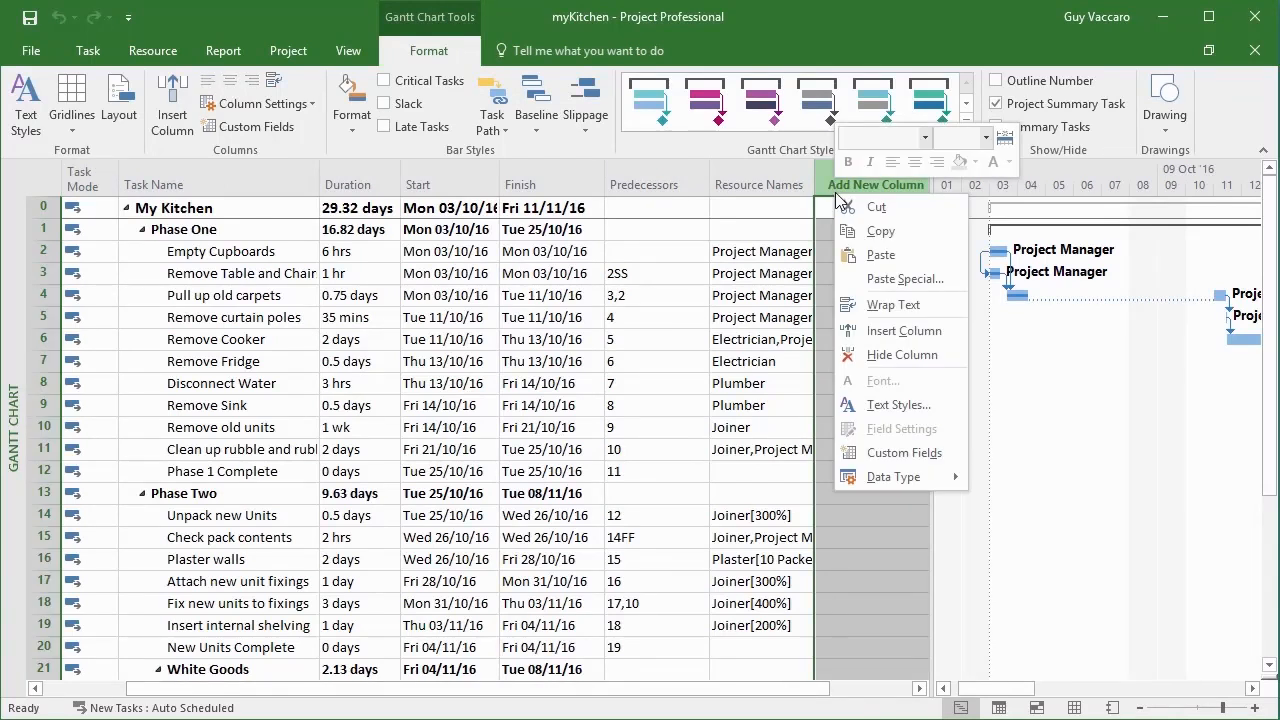
left_click(880, 331)
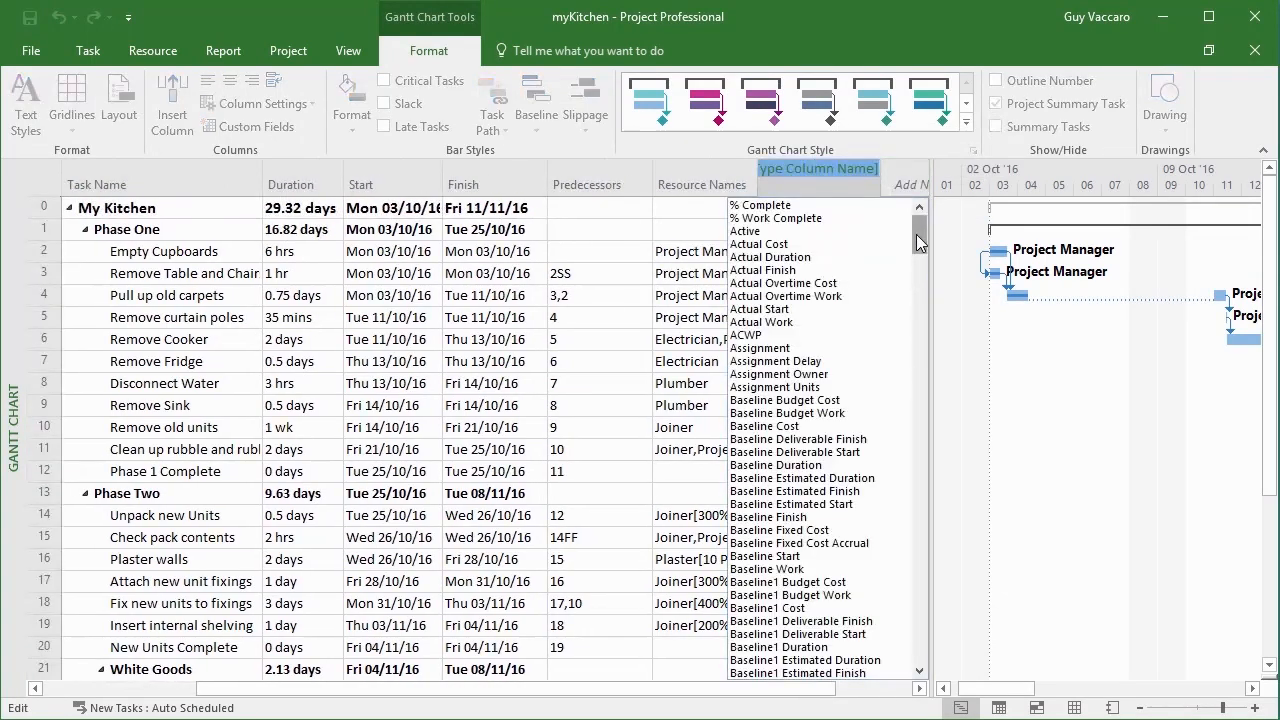
left_click_drag(918, 243, 904, 449)
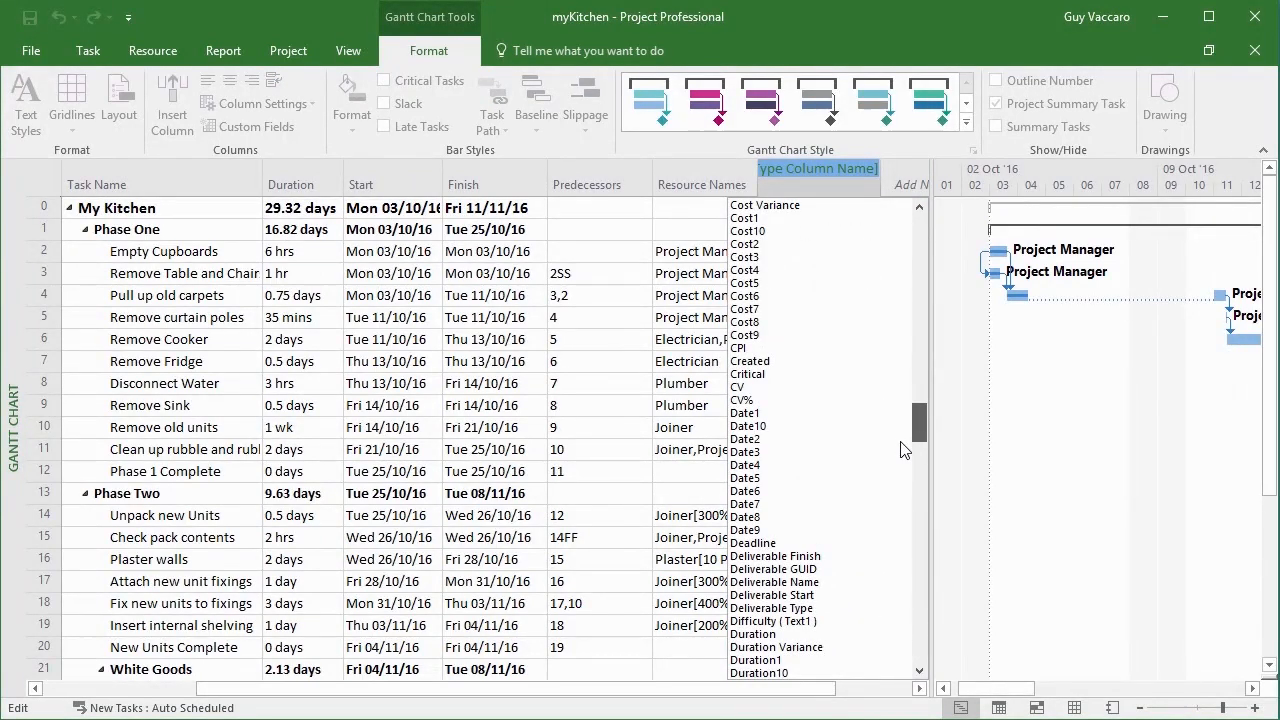
scroll(904, 449, "down", 5)
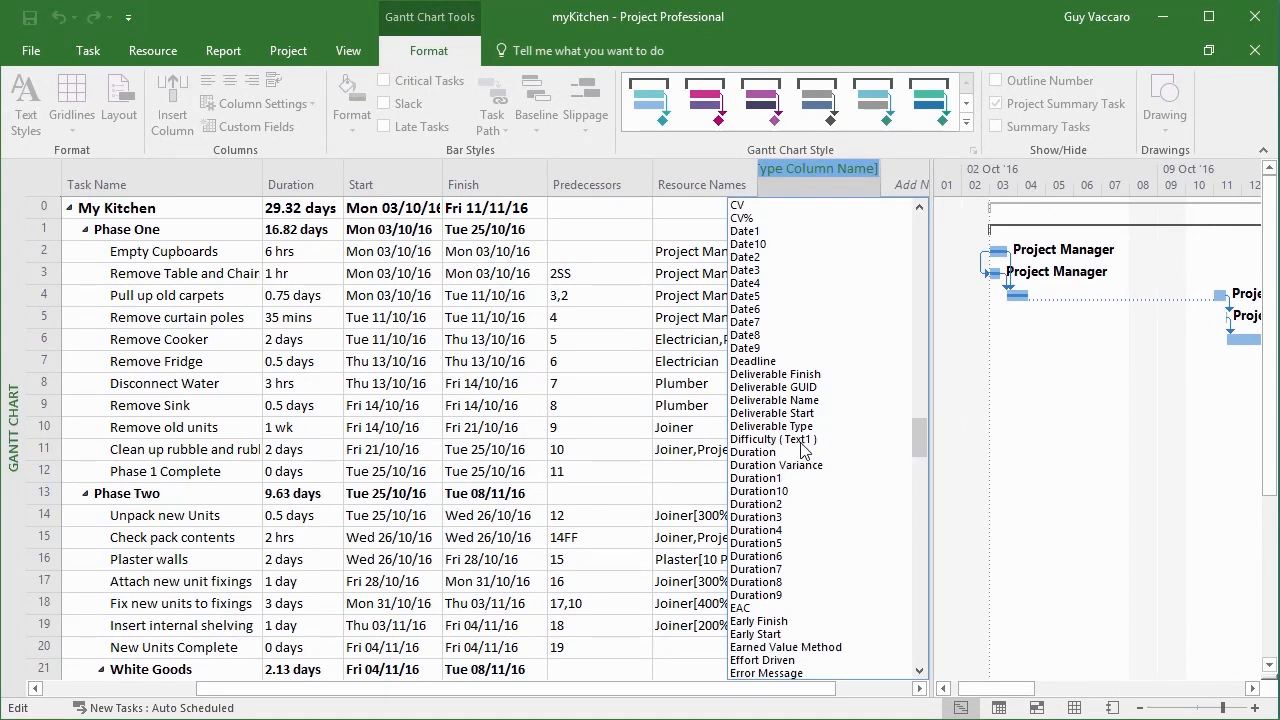
left_click(800, 450)
Set the difficulty of Empty Cupboards to Easy and of the table and chair removal task to Hard
left_click(784, 220)
left_click(805, 256)
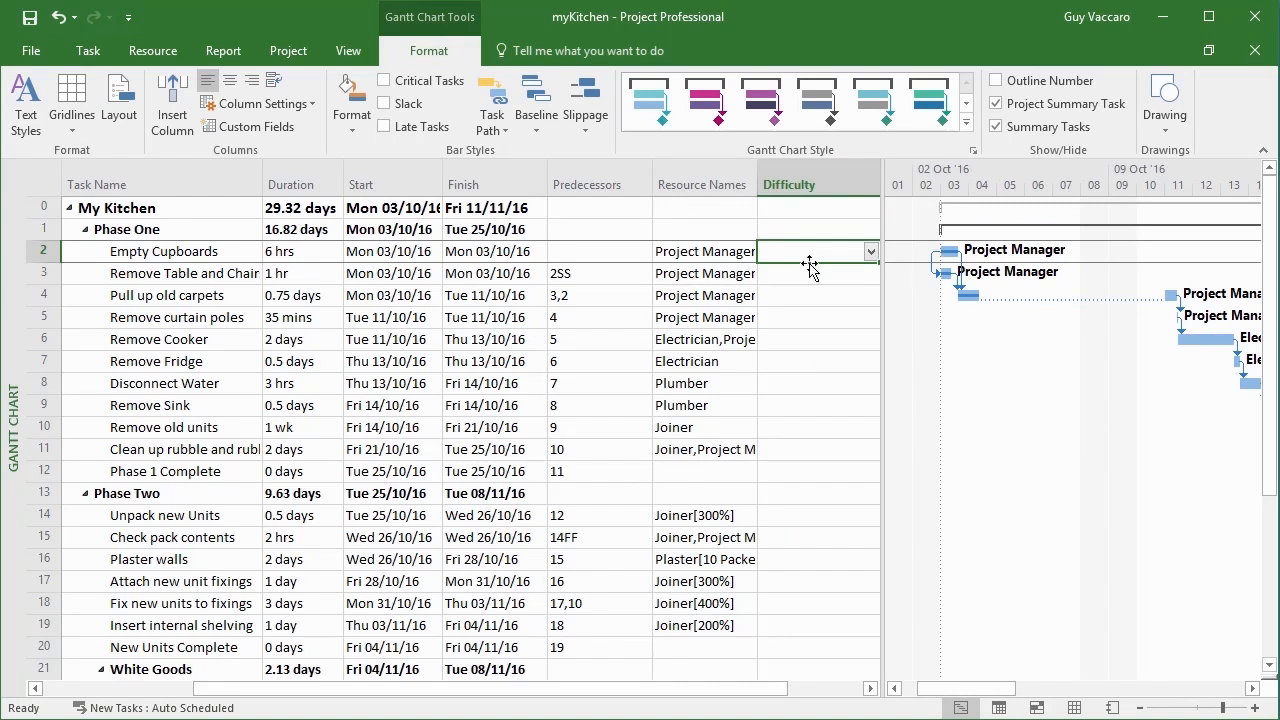
left_click(870, 256)
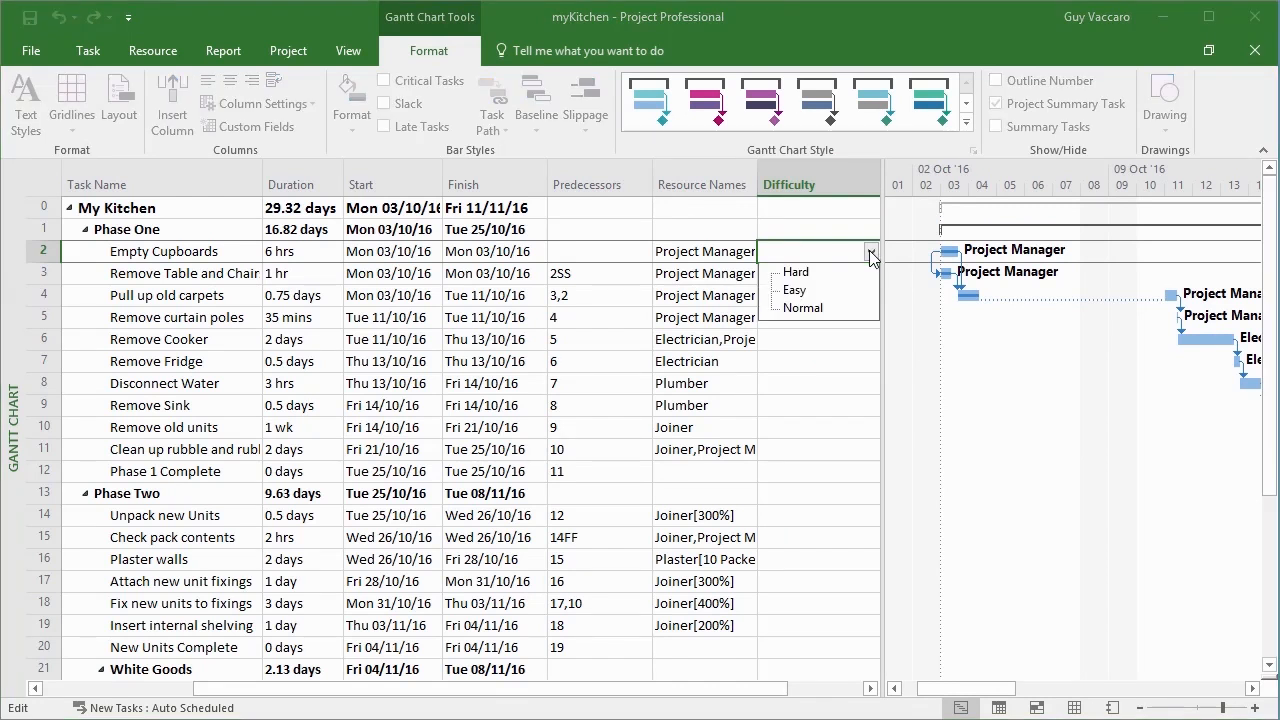
left_click(800, 292)
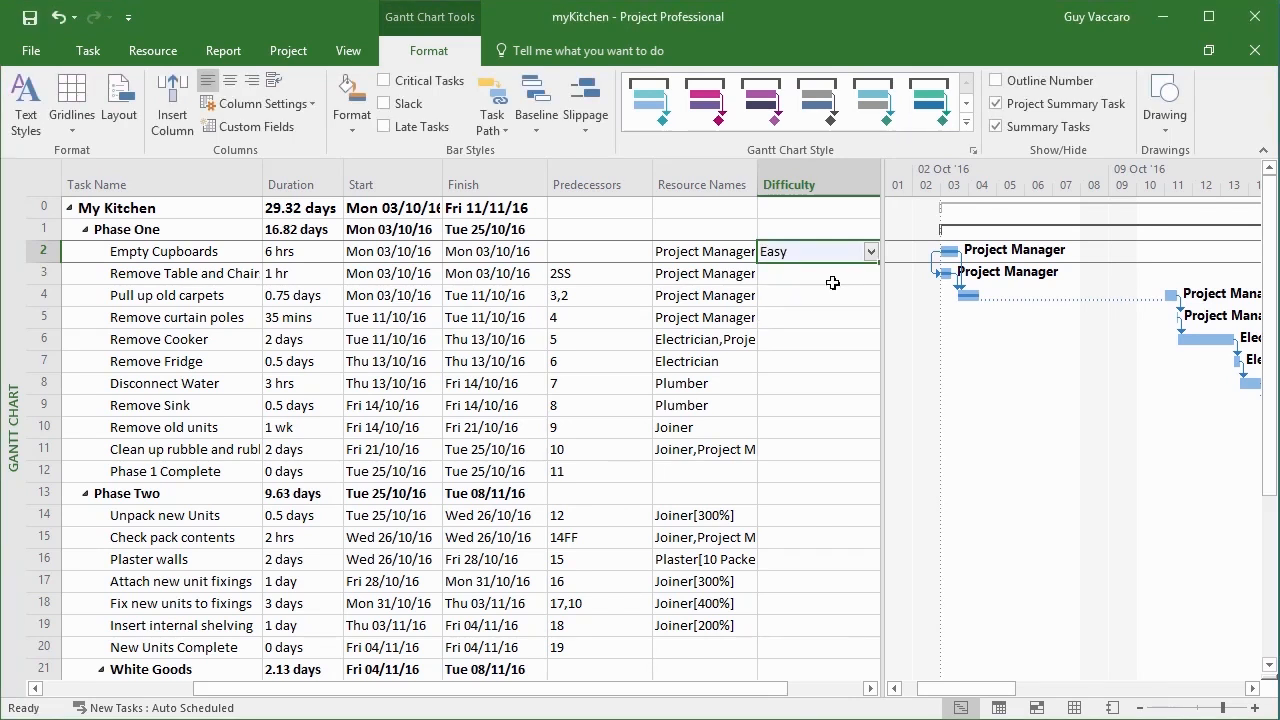
left_click(866, 276)
left_click(867, 275)
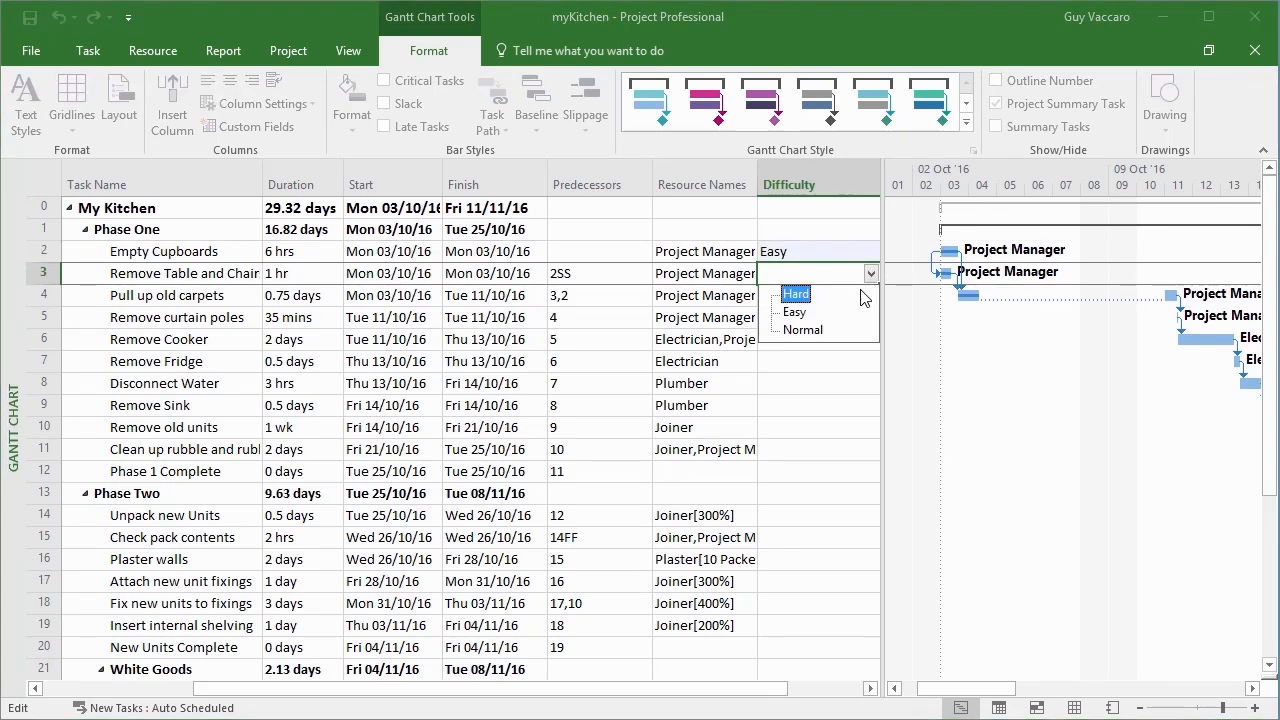
left_click(863, 297)
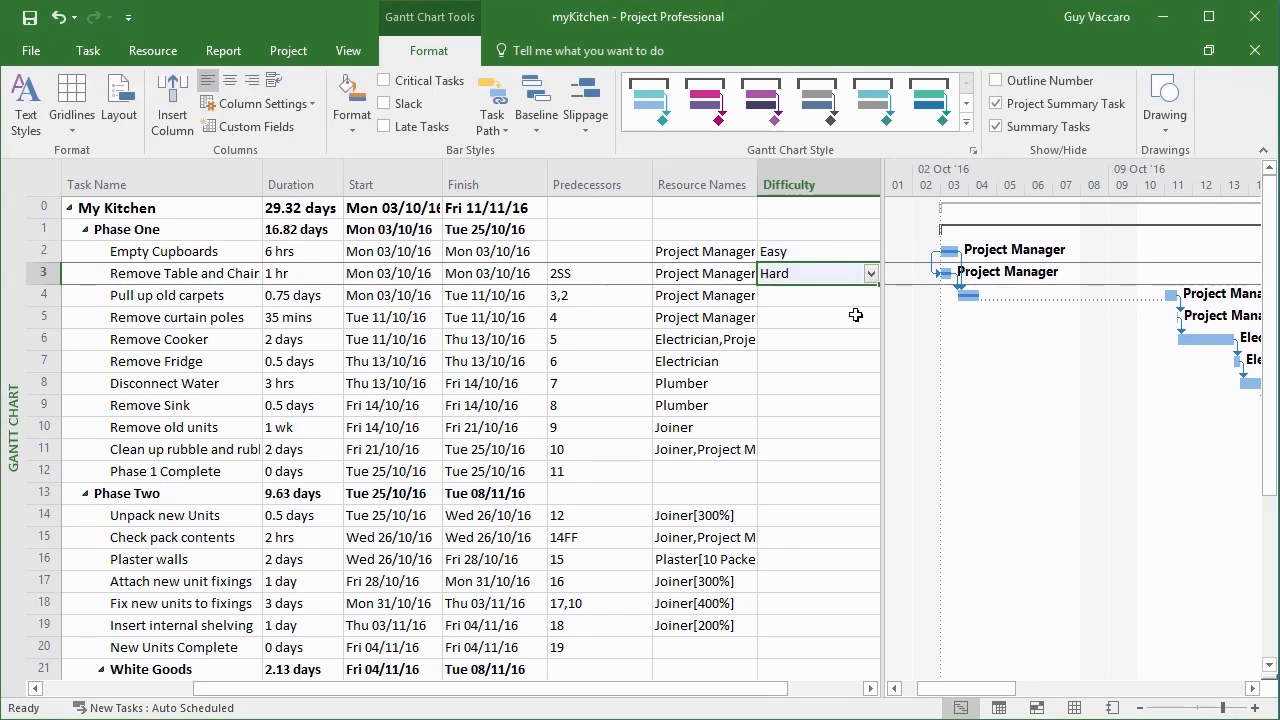
Set the difficulty of Pull up old carpets (task 4) to Easy and fill that value down through task 11
left_click(871, 688)
left_click(871, 688)
left_click(664, 300)
left_click(668, 296)
left_click(627, 334)
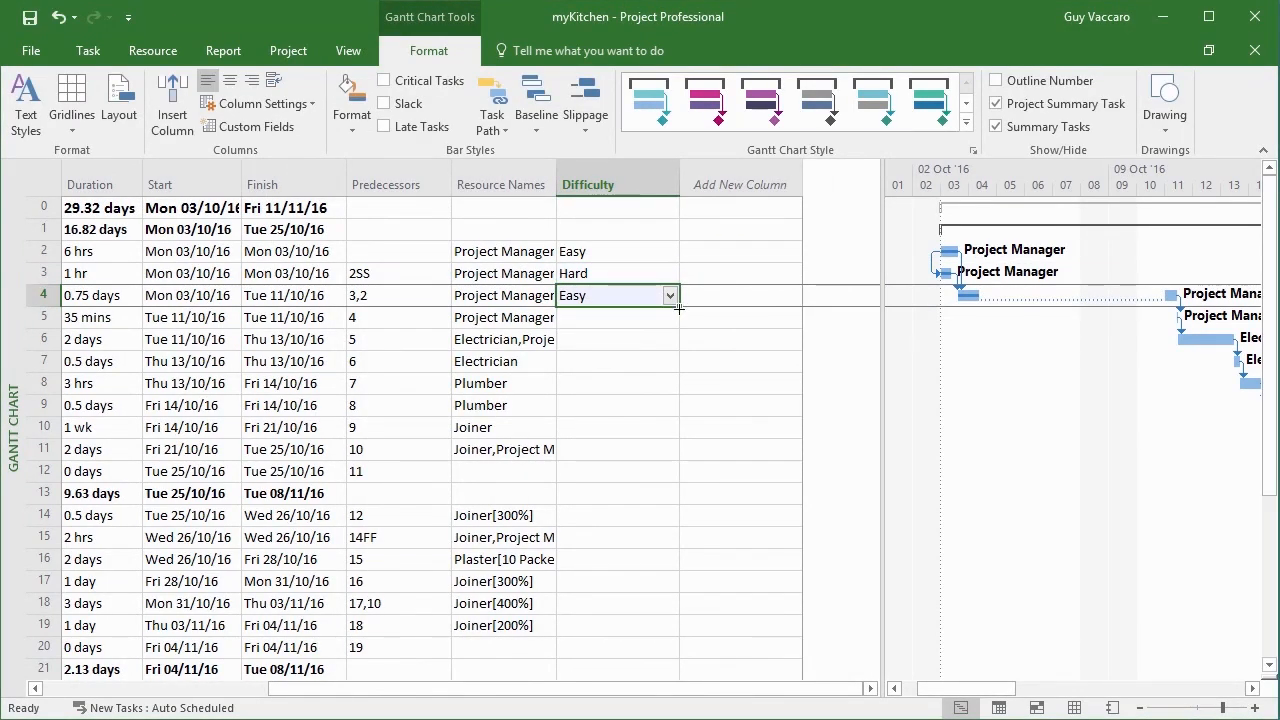
left_click_drag(679, 306, 666, 456)
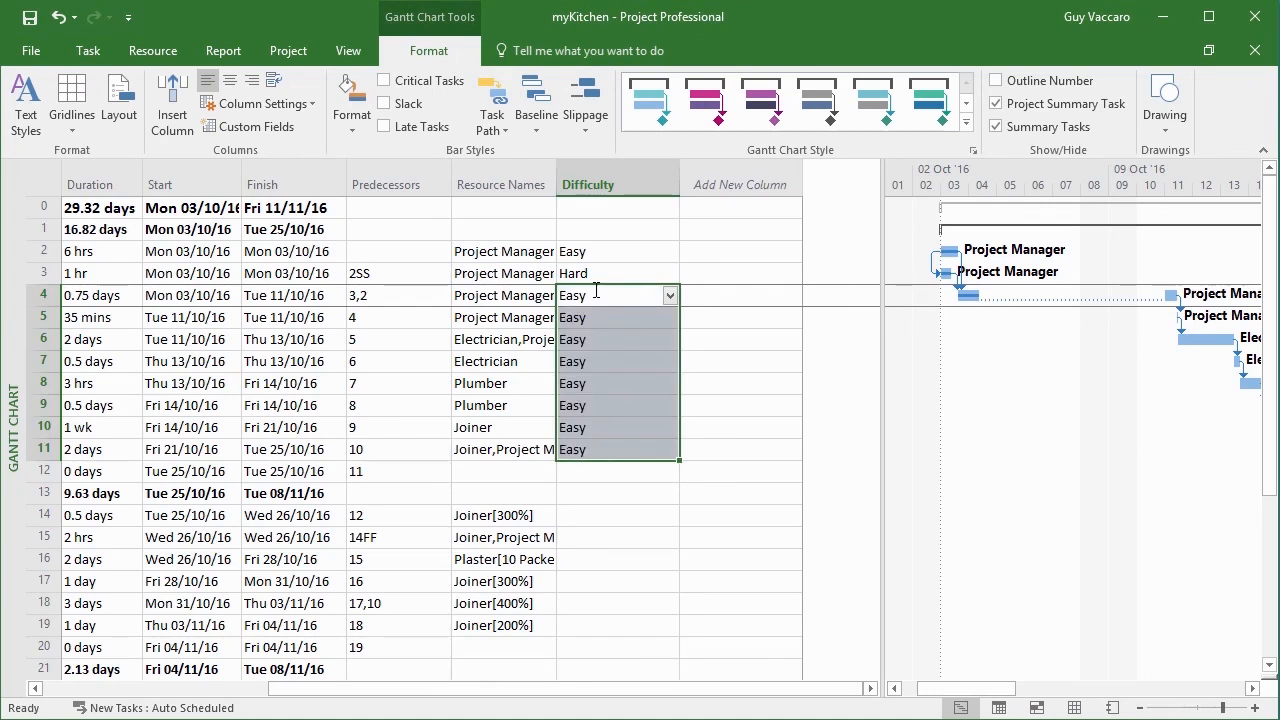
left_click_drag(783, 689, 557, 689)
left_click_drag(1268, 376, 1268, 526)
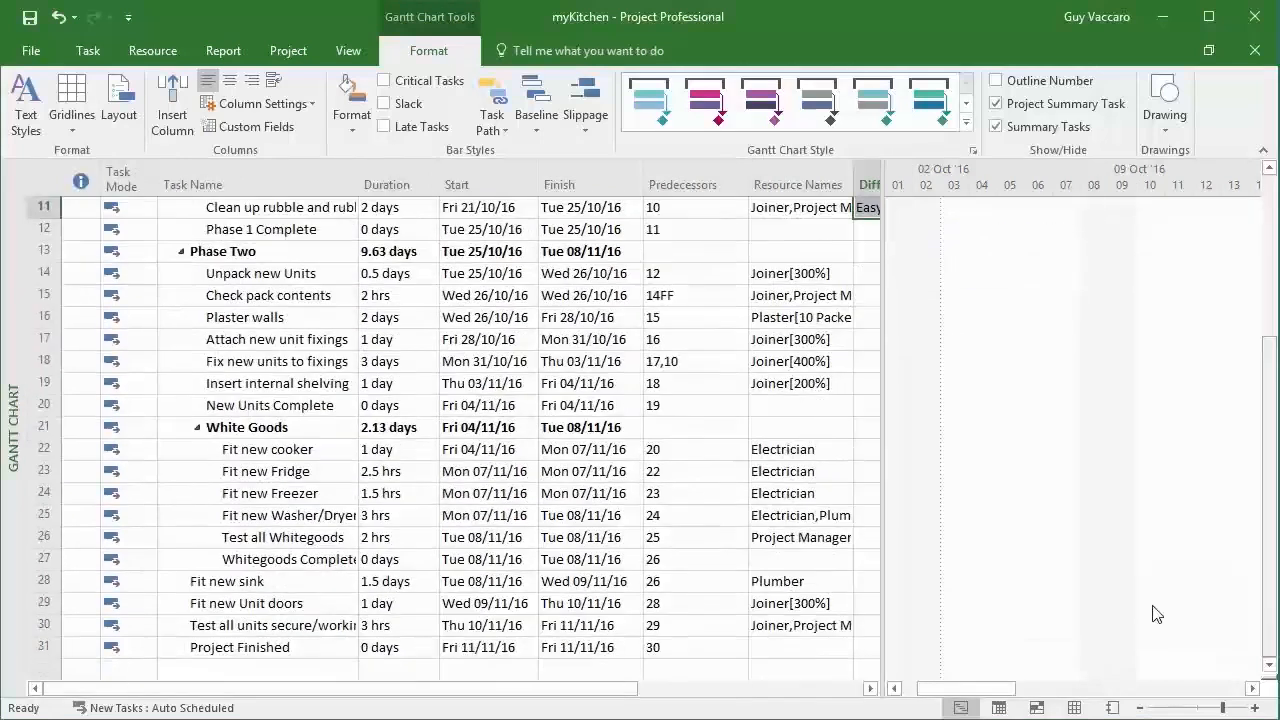
Add a task named Test Task below Project Finished and check the default value in its Difficulty field
left_click(219, 668)
type("Test Task")
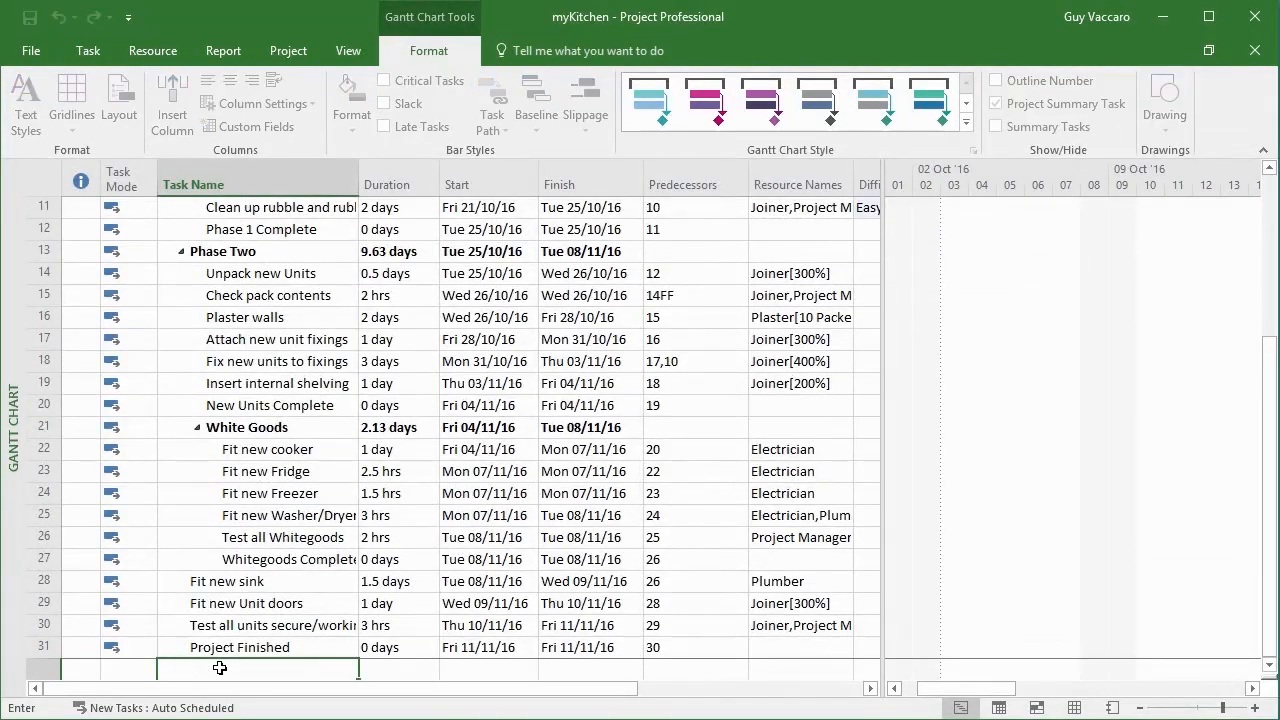
key("Tab")
key("Tab")
key("Tab")
key("Tab")
key("Tab")
key("Tab")
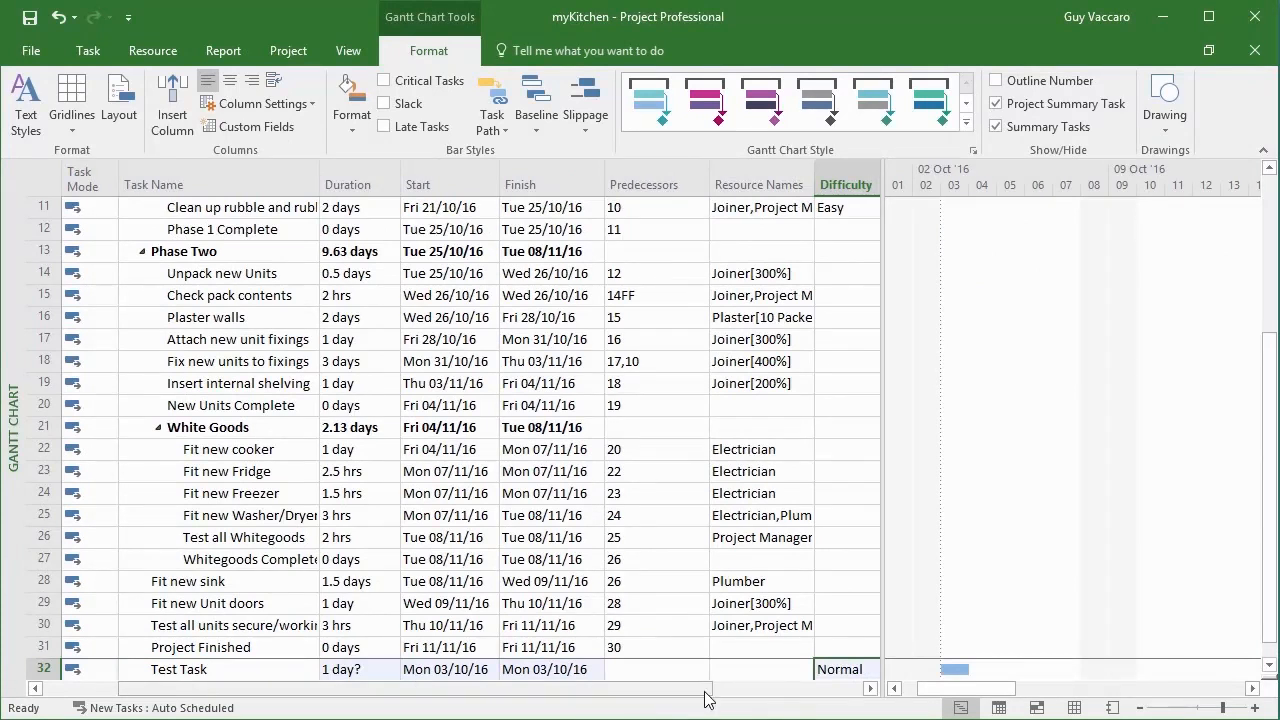
left_click(869, 690)
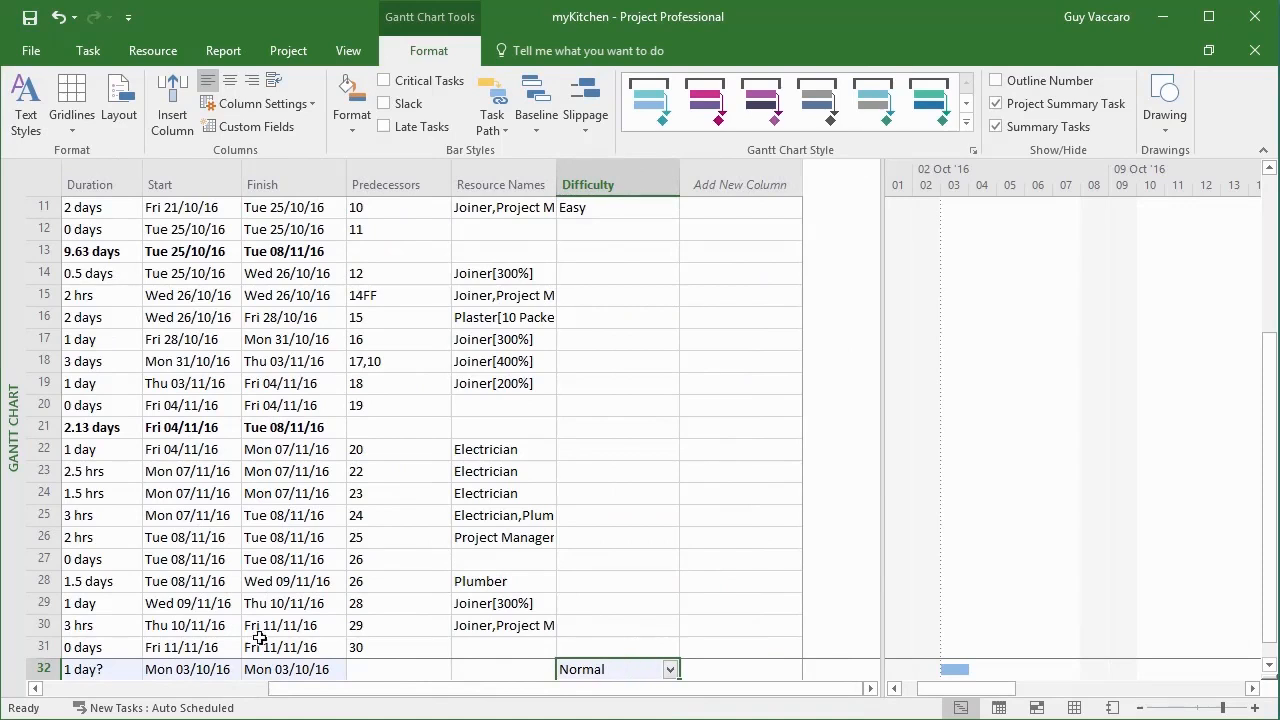
Delete the Test Task row from the end of the task list
left_click(40, 668)
key("Delete")
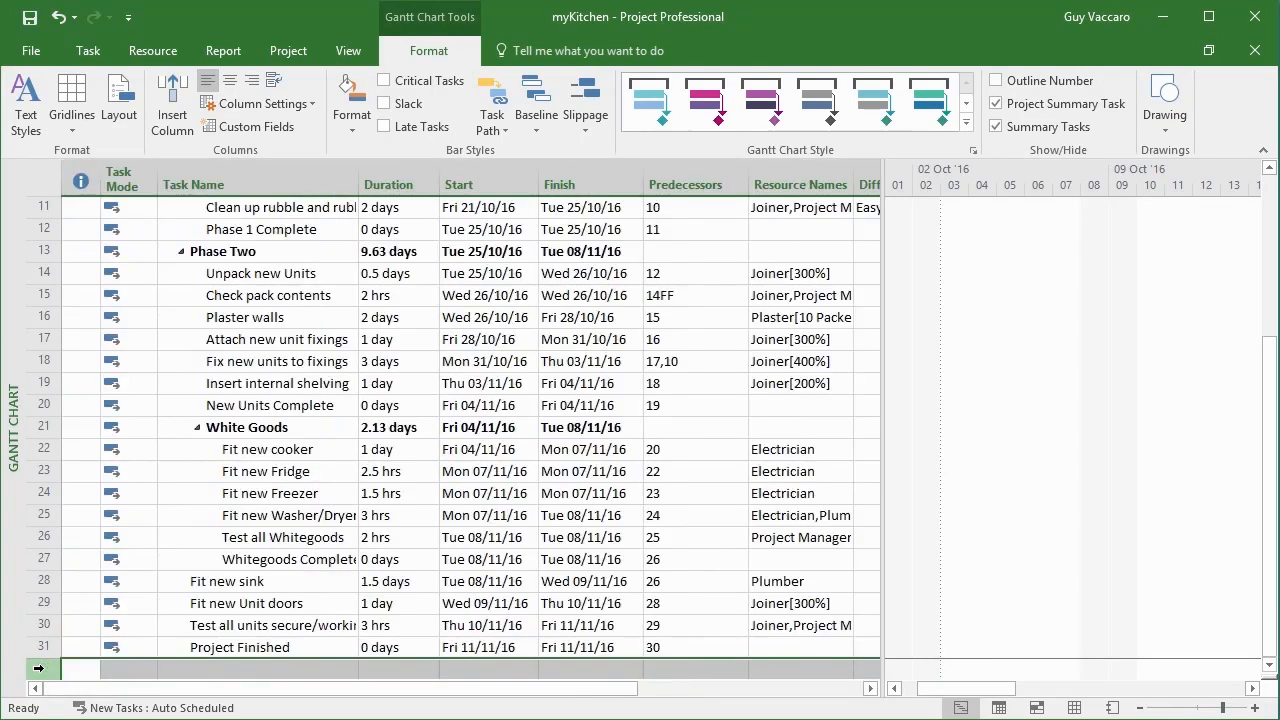
Go back to the first tasks in the Difficulty column and check the lookup choices offered for Empty Cupboards
key("Up")
key("Up")
key("Up")
key("Up")
key("Up")
key("Up")
key("Up")
key("Up")
key("Up")
key("Up")
key("Up")
key("Up")
key("Up")
key("Up")
key("Up")
key("Up")
key("Up")
key("Up")
key("Up")
key("Up")
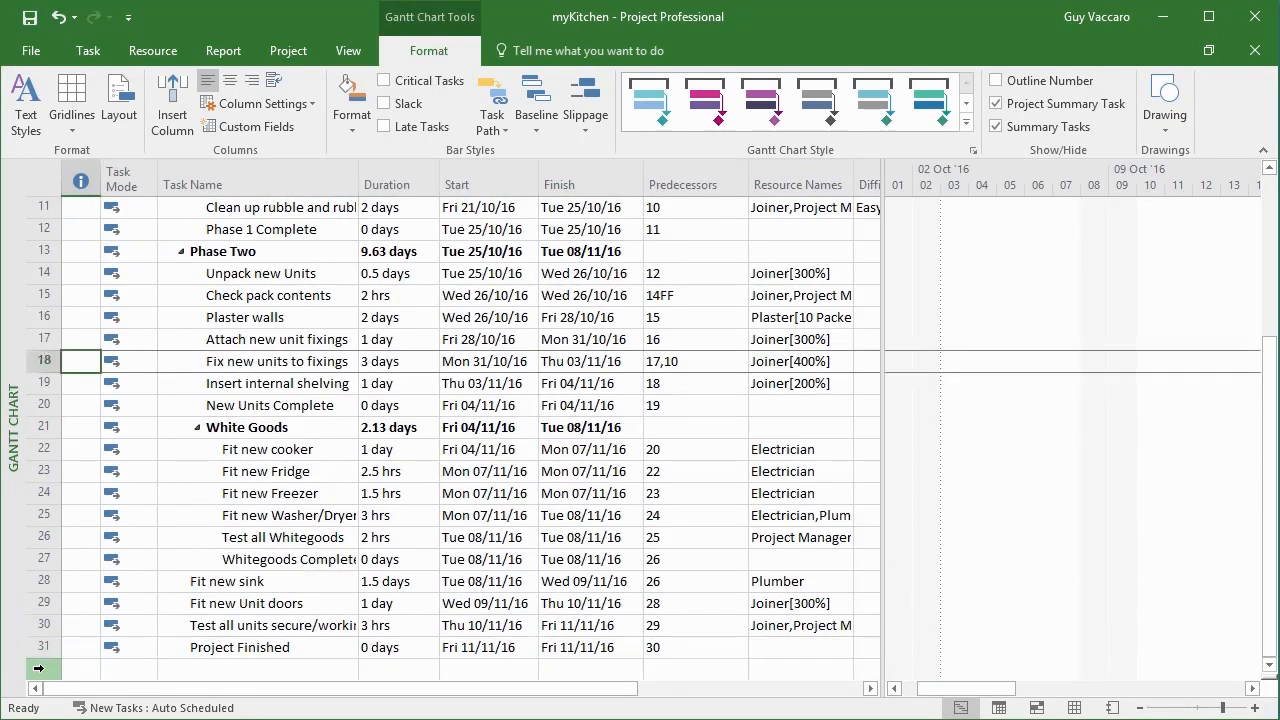
key("Up")
key("Up")
key("Up")
key("Up")
key("Right")
key("Right")
key("Right")
key("Right")
key("Right")
key("Right")
key("Right")
key("Right")
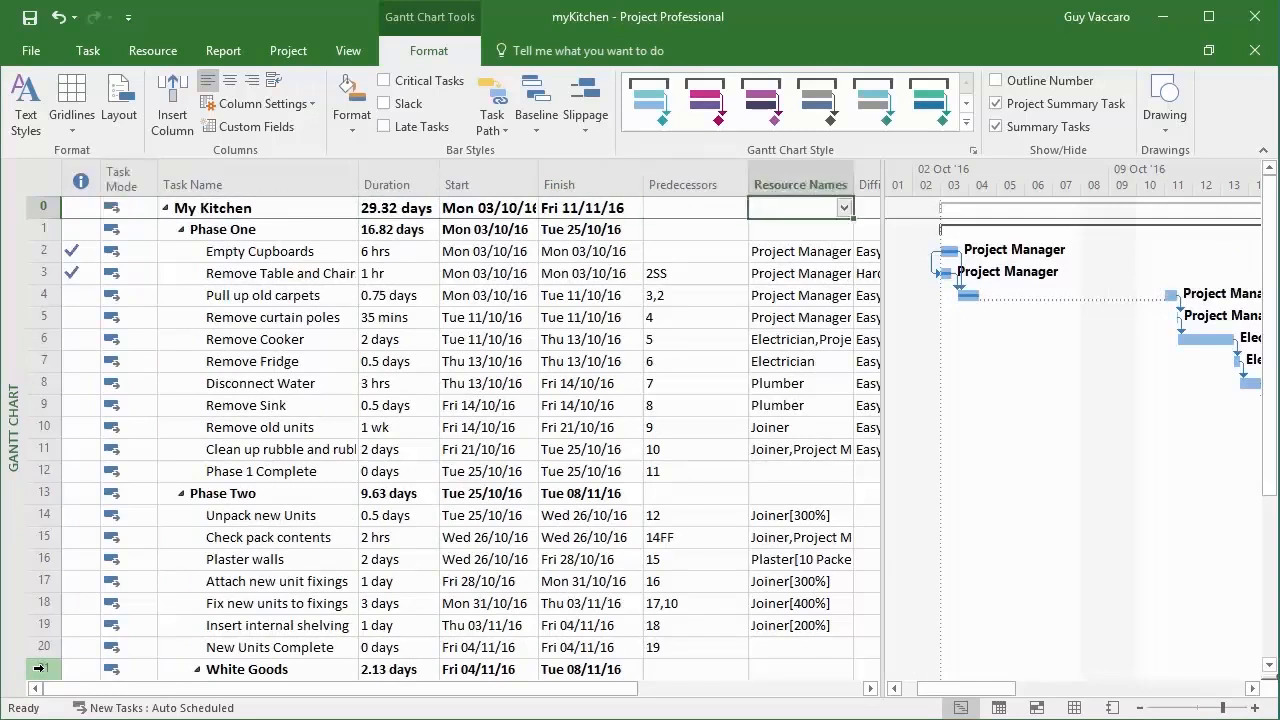
key("Left")
key("Left")
key("Right")
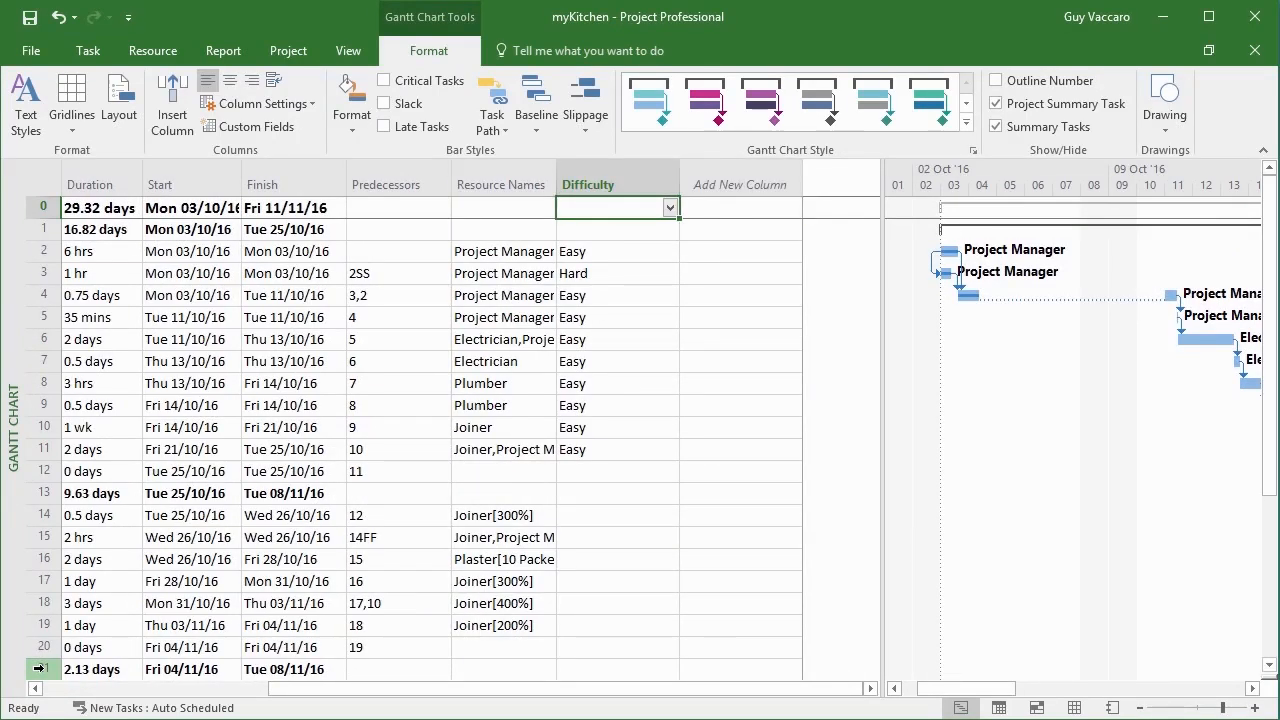
left_click(640, 251)
left_click(670, 251)
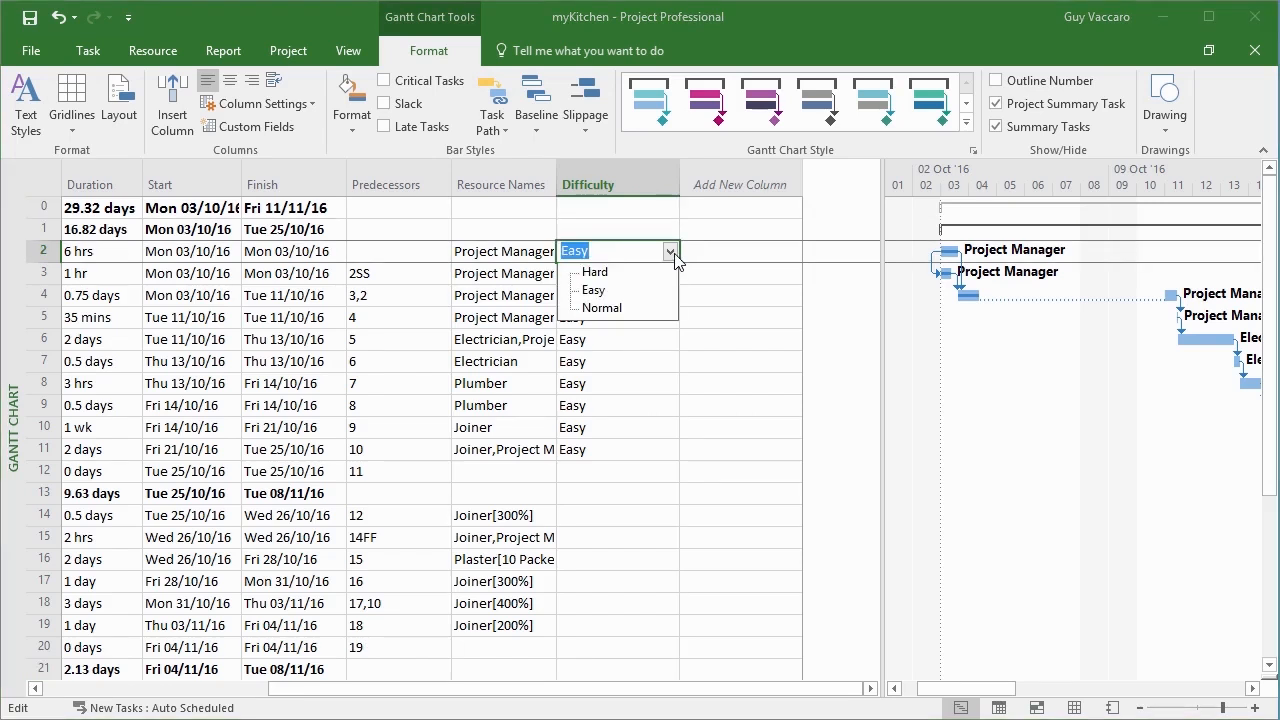
left_click(671, 253)
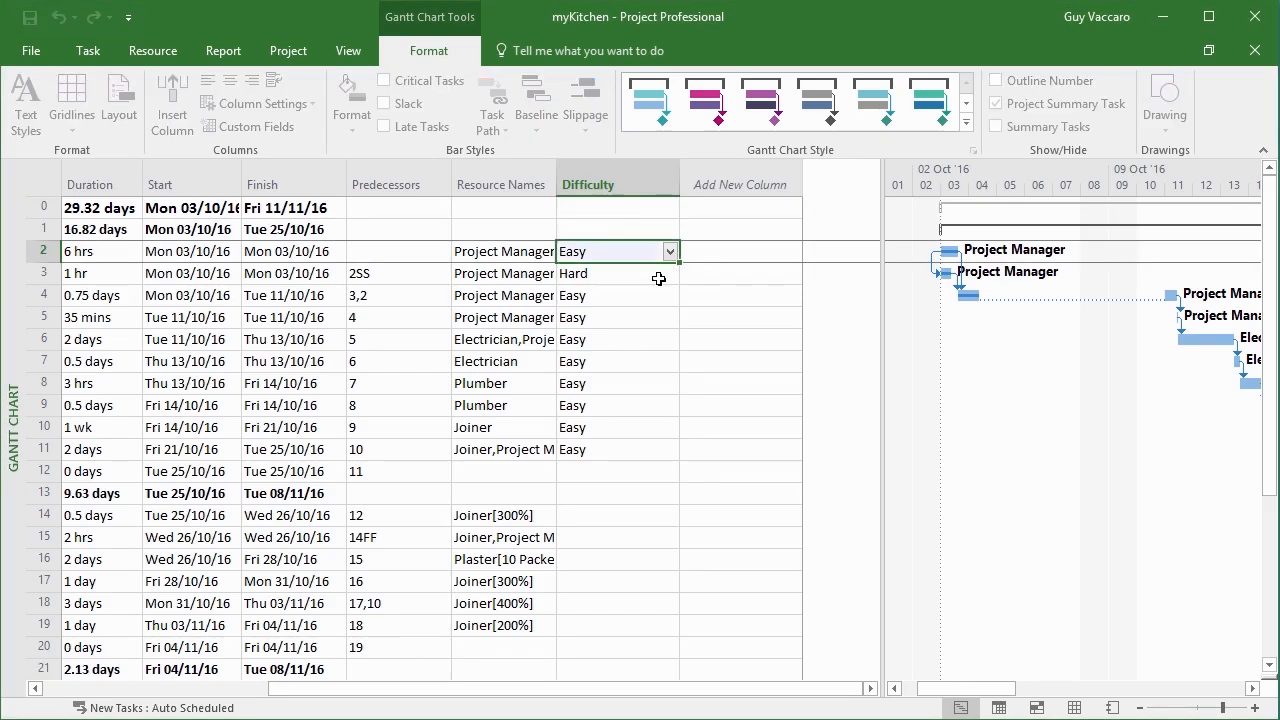
left_click(663, 277)
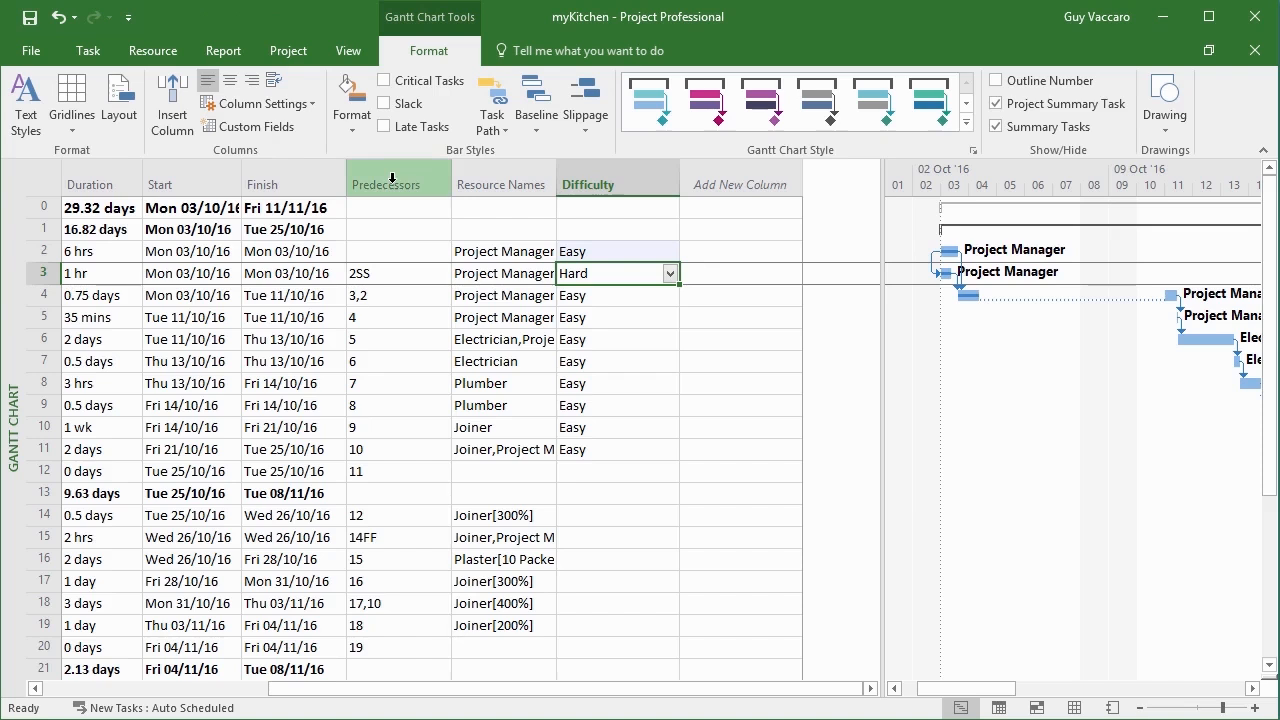
Reopen the Custom Fields settings and review the available field types, leaving Text selected
left_click(255, 128)
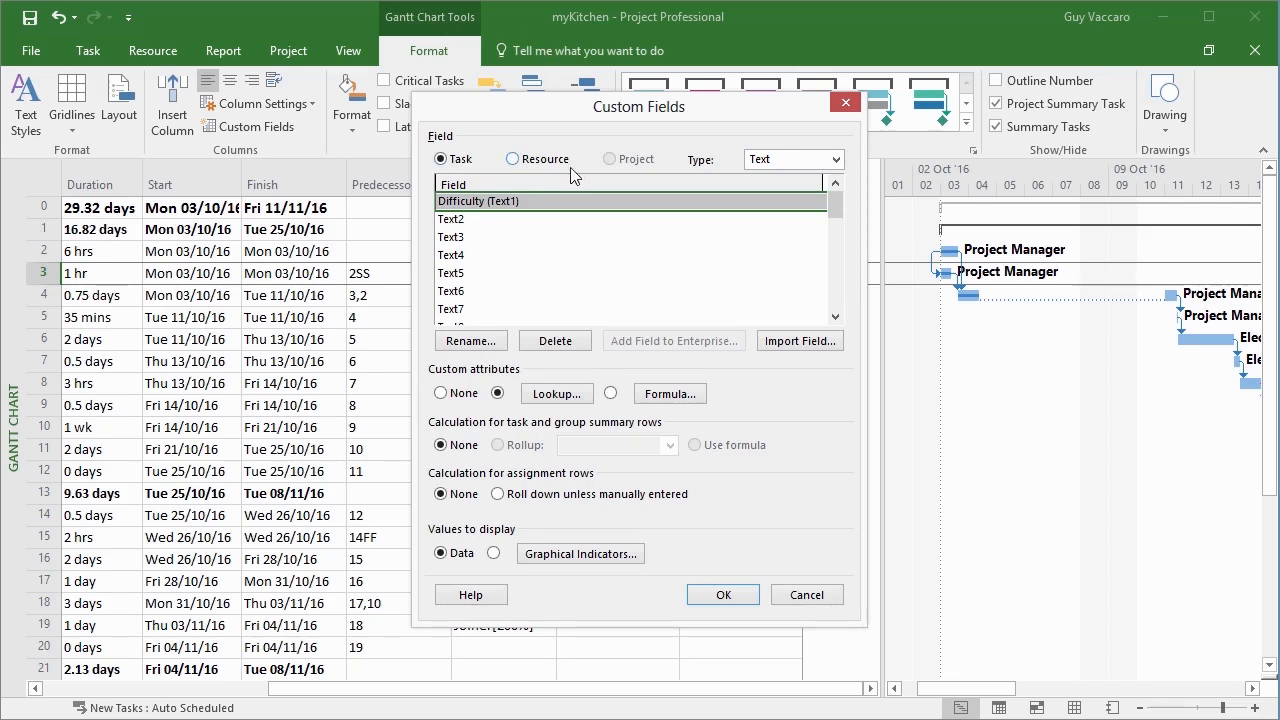
left_click(835, 160)
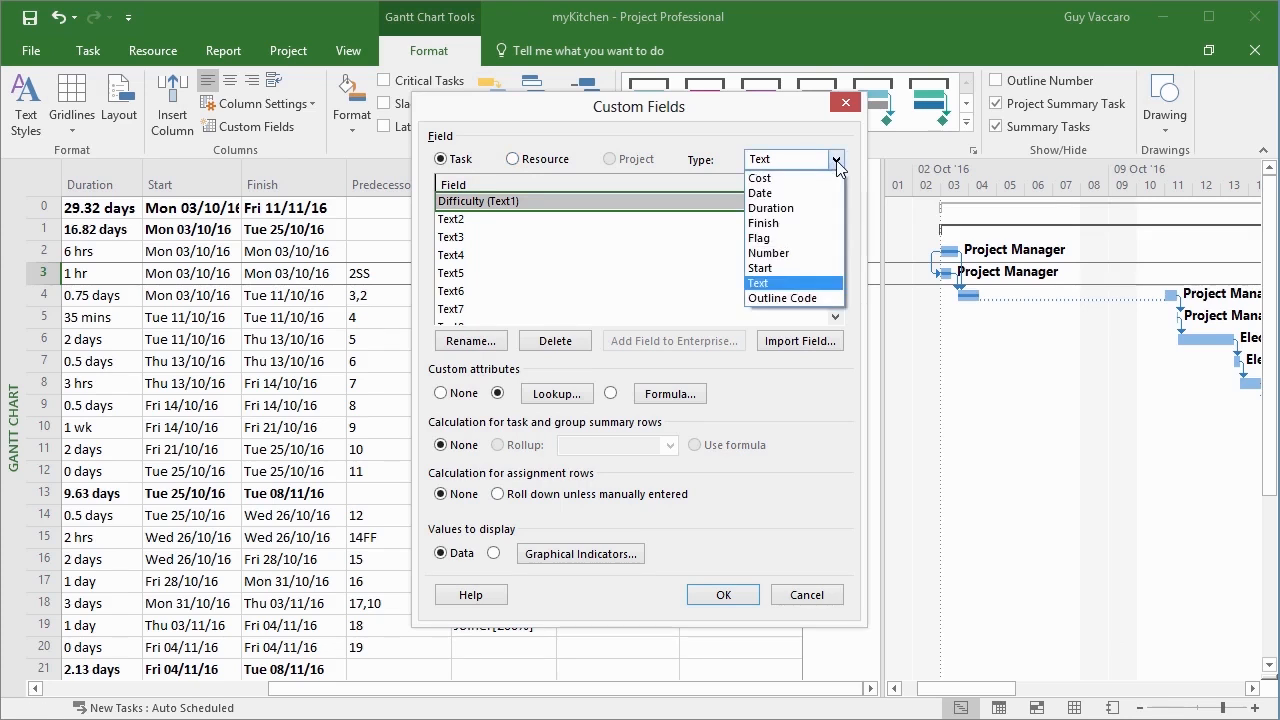
left_click(836, 161)
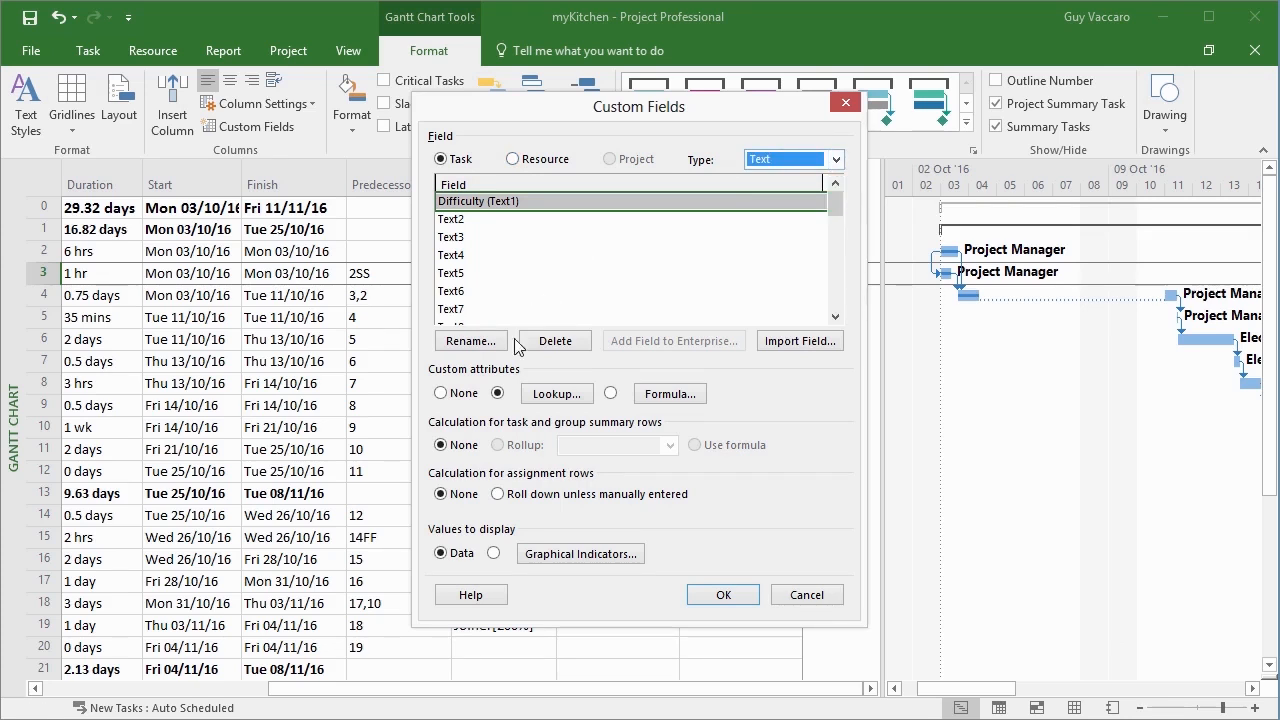